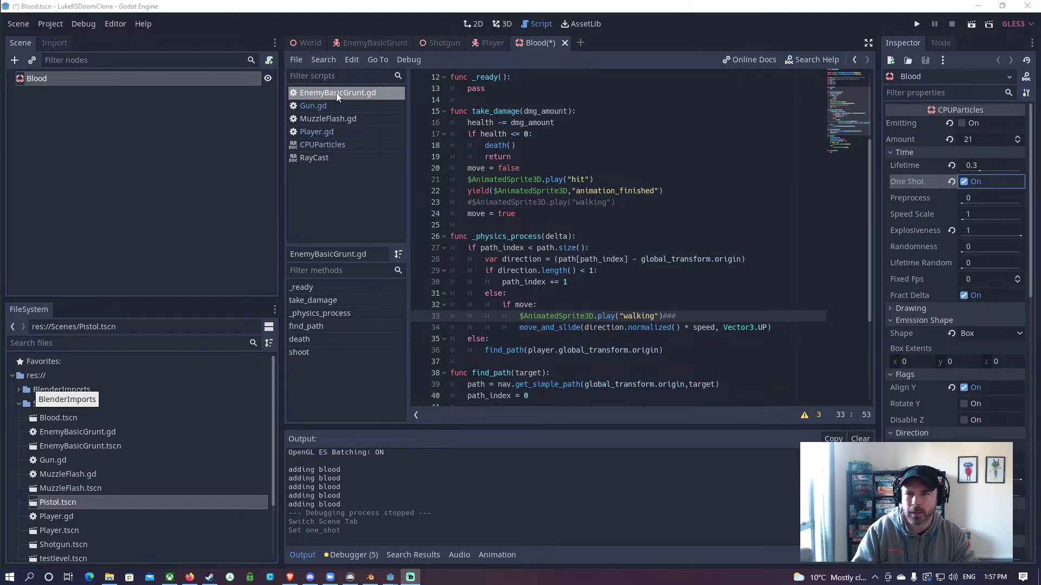
Bring up the EnemyBasicGrunt scene to view its node tree and EnemyBasicGrunt.gd script.
{"action": "left_click", "coordinate": [369, 45]}
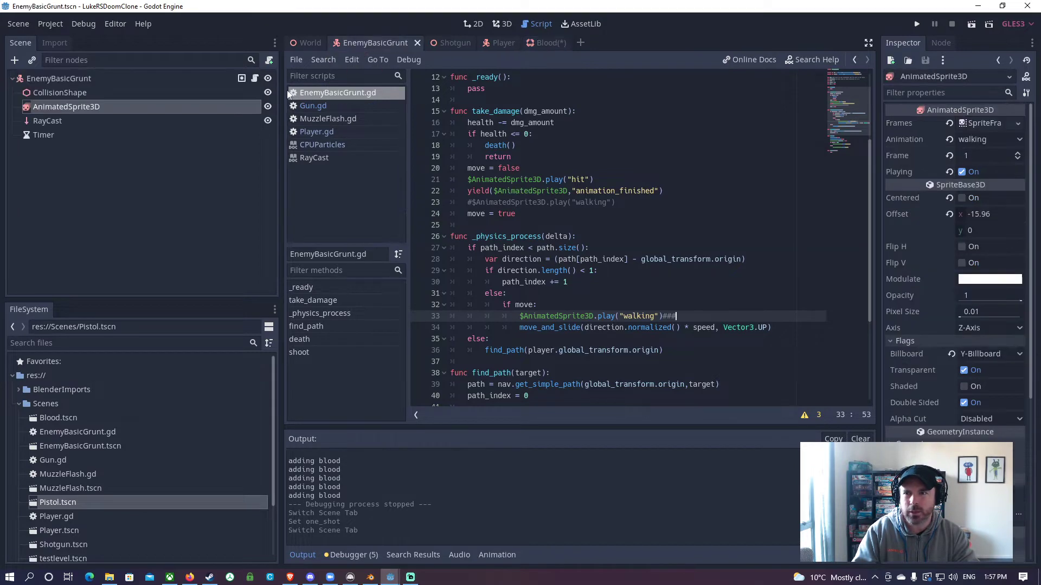
Inspect the commented-out walking animation call on line 23 of EnemyBasicGrunt.gd.
{"action": "left_click", "coordinate": [471, 202]}
{"action": "left_click_drag", "start_coordinate": [463, 202], "coordinate": [618, 203]}
{"action": "left_click", "coordinate": [629, 206]}
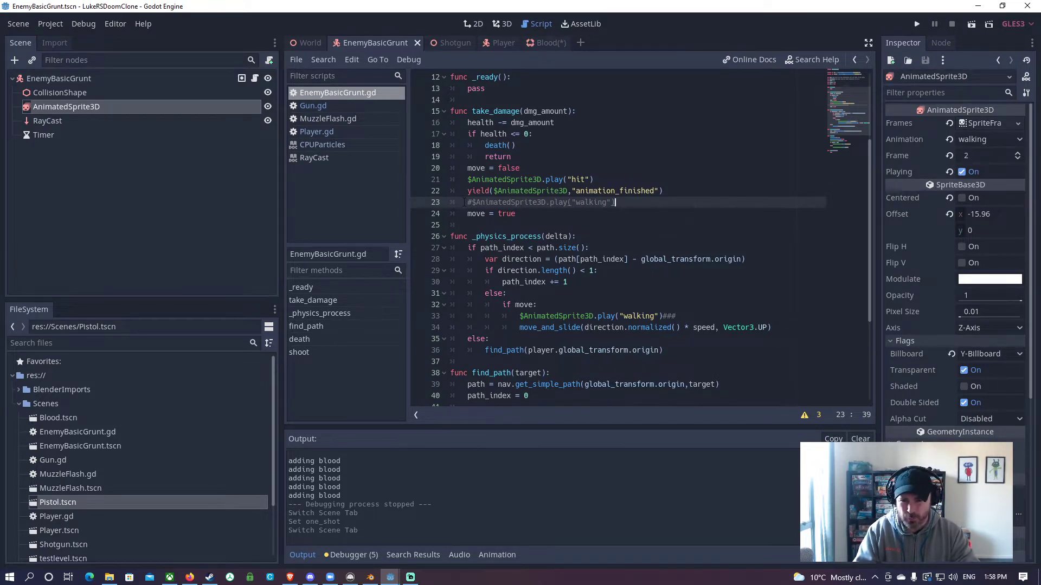
{"action": "mouse_move", "coordinate": [464, 202]}
{"action": "left_mouse_down"}
{"action": "mouse_move", "coordinate": [618, 203]}
{"action": "mouse_move", "coordinate": [472, 202]}
{"action": "left_mouse_up"}
{"action": "left_click", "coordinate": [621, 204]}
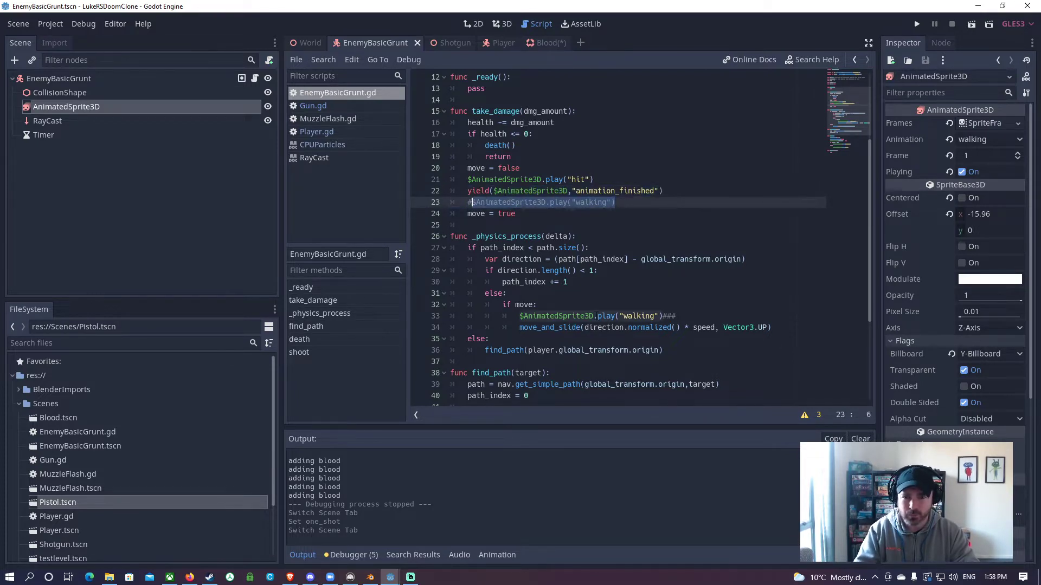
Inspect the walking animation call on line 33, then the whole commented line 23.
{"action": "left_click", "coordinate": [594, 316]}
{"action": "left_click_drag", "start_coordinate": [516, 316], "coordinate": [676, 316]}
{"action": "left_click", "coordinate": [678, 316]}
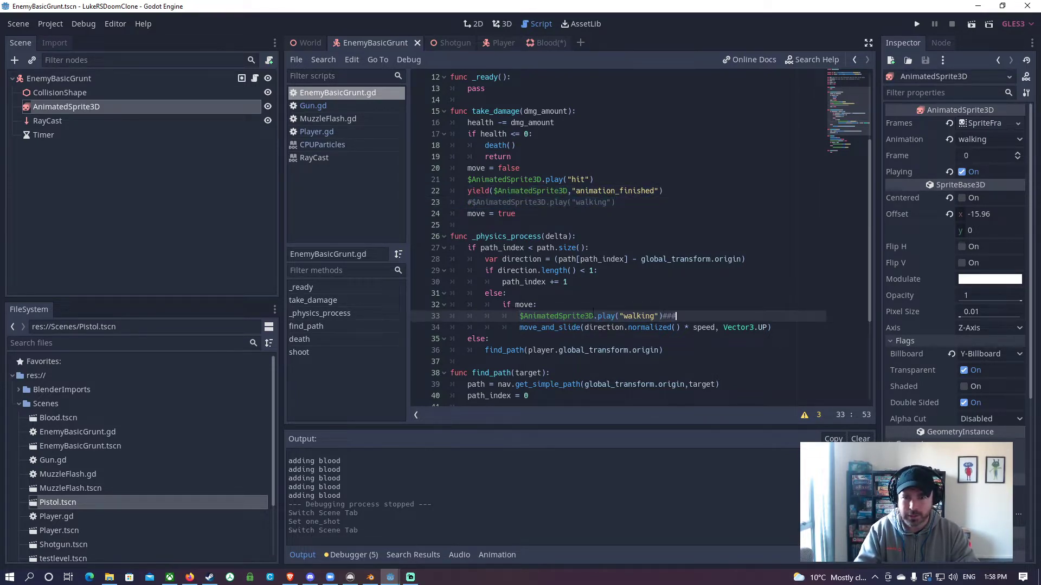
{"action": "left_click_drag", "start_coordinate": [520, 316], "coordinate": [676, 316]}
{"action": "left_click", "coordinate": [677, 316]}
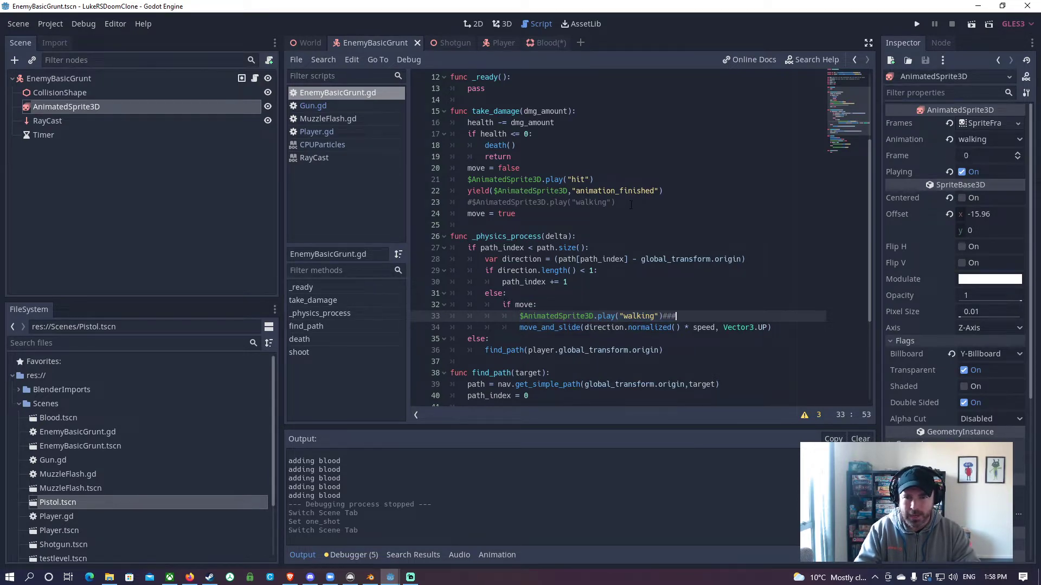
{"action": "left_click_drag", "start_coordinate": [630, 203], "coordinate": [415, 208]}
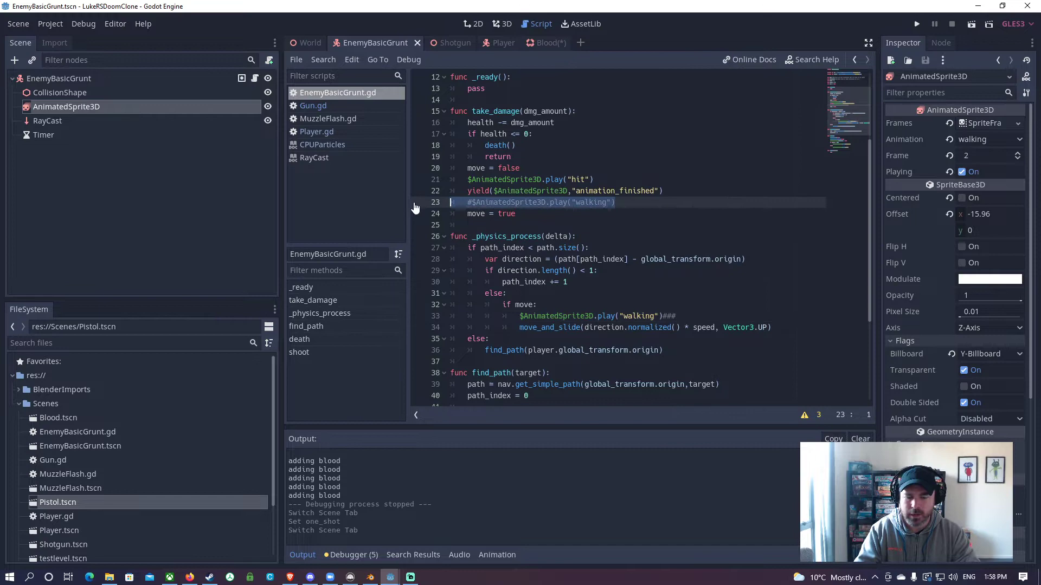
{"action": "left_click", "coordinate": [561, 209]}
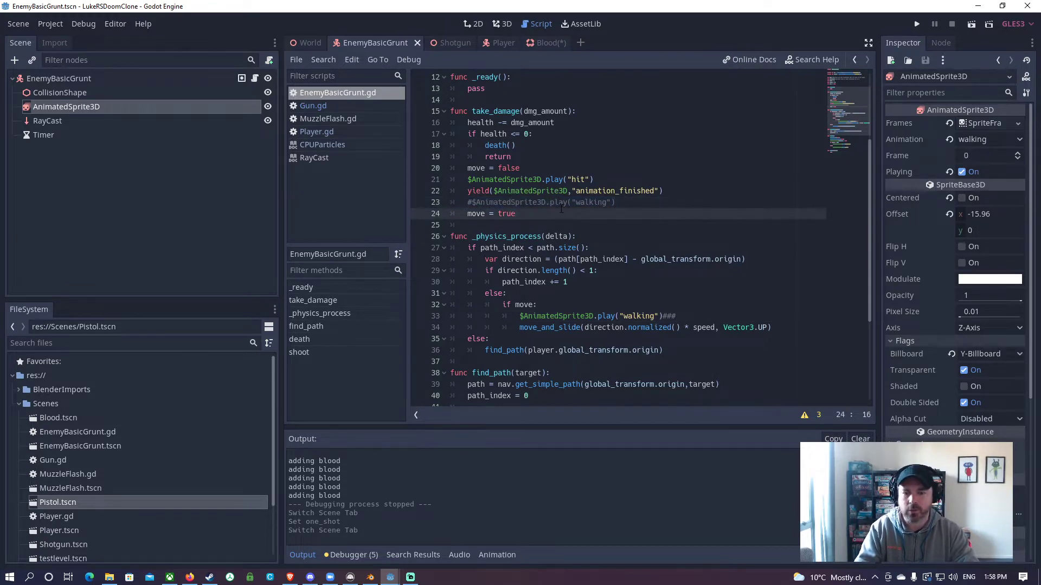
Scroll through the enemy script, then return to the Blood(*) particle scene.
{"action": "scroll", "coordinate": [562, 209], "scroll_direction": "down", "scroll_amount": 3}
{"action": "scroll", "coordinate": [559, 288], "scroll_direction": "down", "scroll_amount": 2}
{"action": "scroll", "coordinate": [509, 283], "scroll_direction": "up", "scroll_amount": 8}
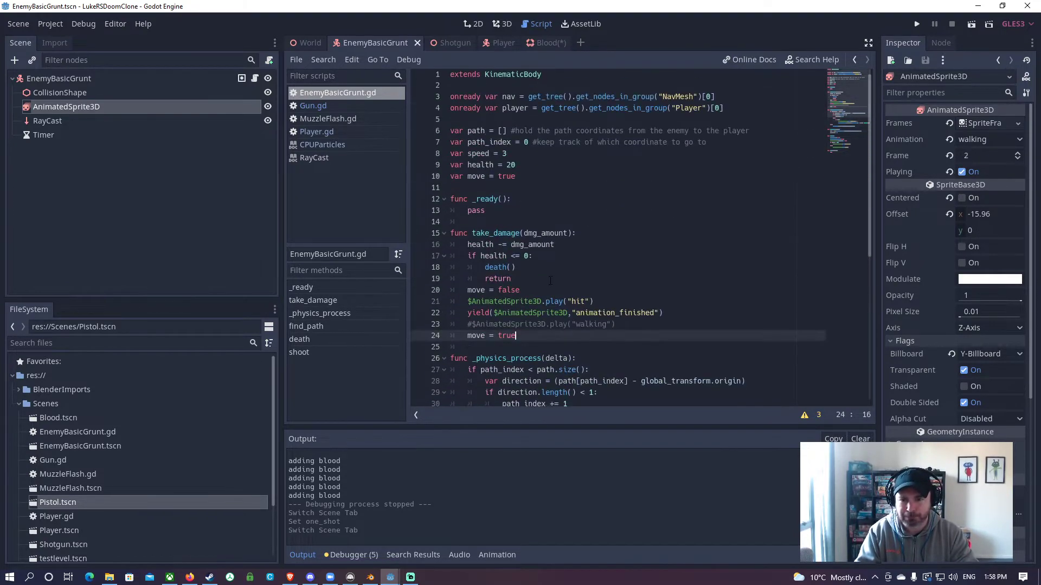
{"action": "scroll", "coordinate": [551, 269], "scroll_direction": "down", "scroll_amount": 3}
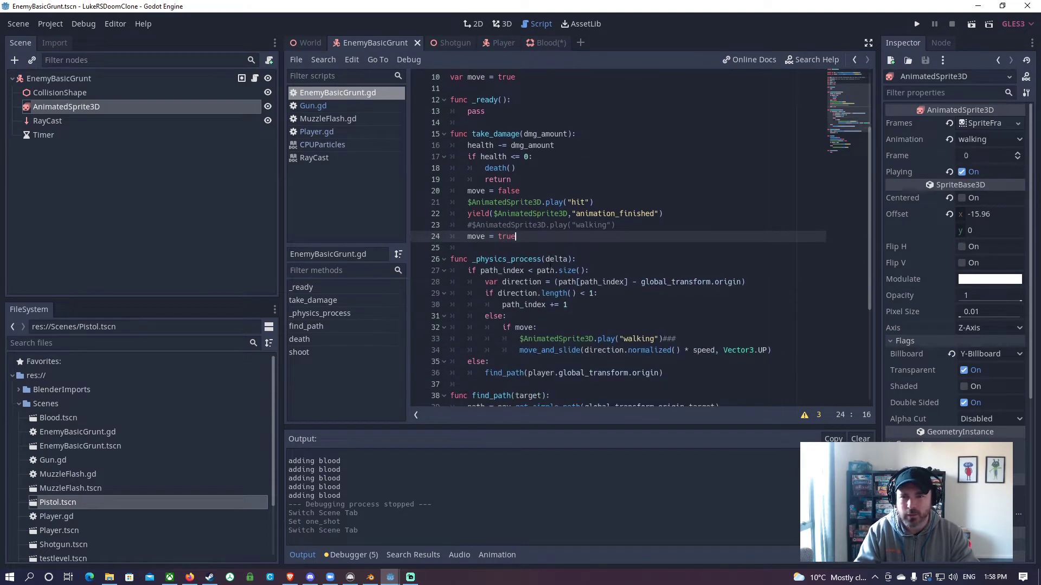
{"action": "left_click", "coordinate": [543, 42]}
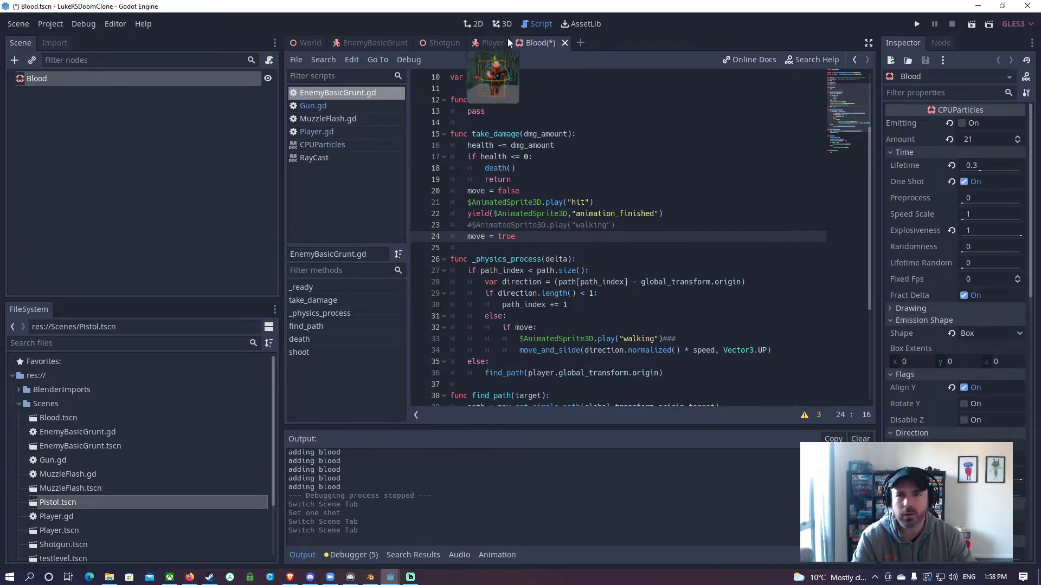
Show the Blood particles in the 3D view and fire six one-shot test bursts.
{"action": "left_click", "coordinate": [507, 22]}
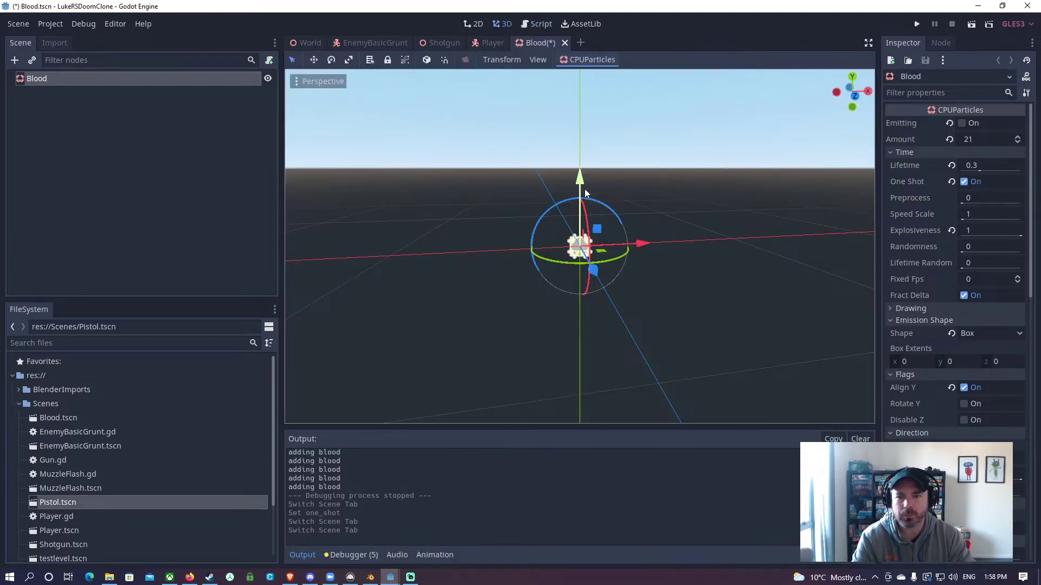
{"action": "left_click", "coordinate": [964, 124]}
{"action": "left_click", "coordinate": [965, 123]}
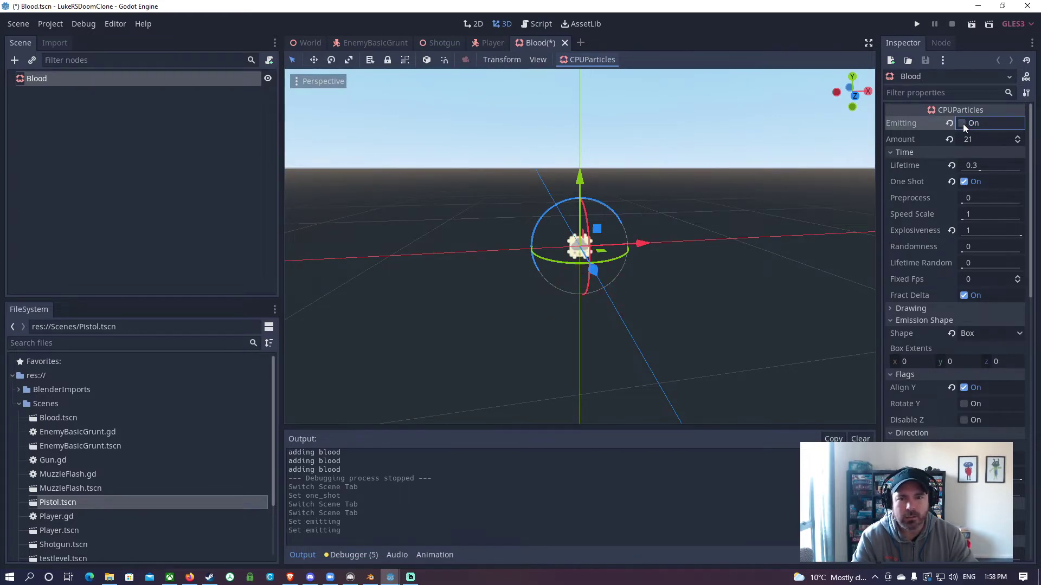
{"action": "left_click", "coordinate": [964, 124]}
{"action": "left_click", "coordinate": [962, 123]}
{"action": "left_click", "coordinate": [962, 123]}
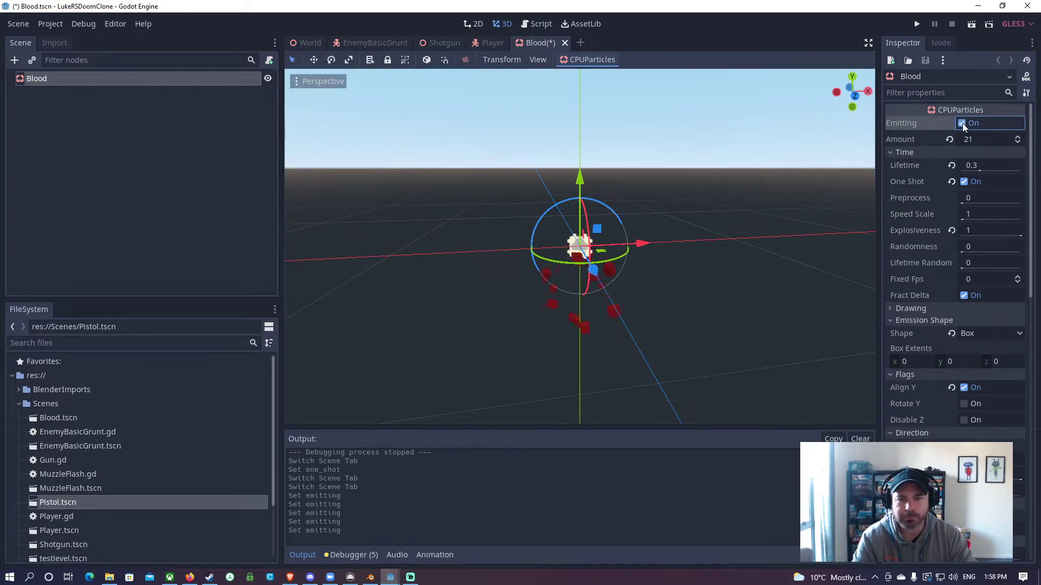
{"action": "left_click", "coordinate": [960, 123]}
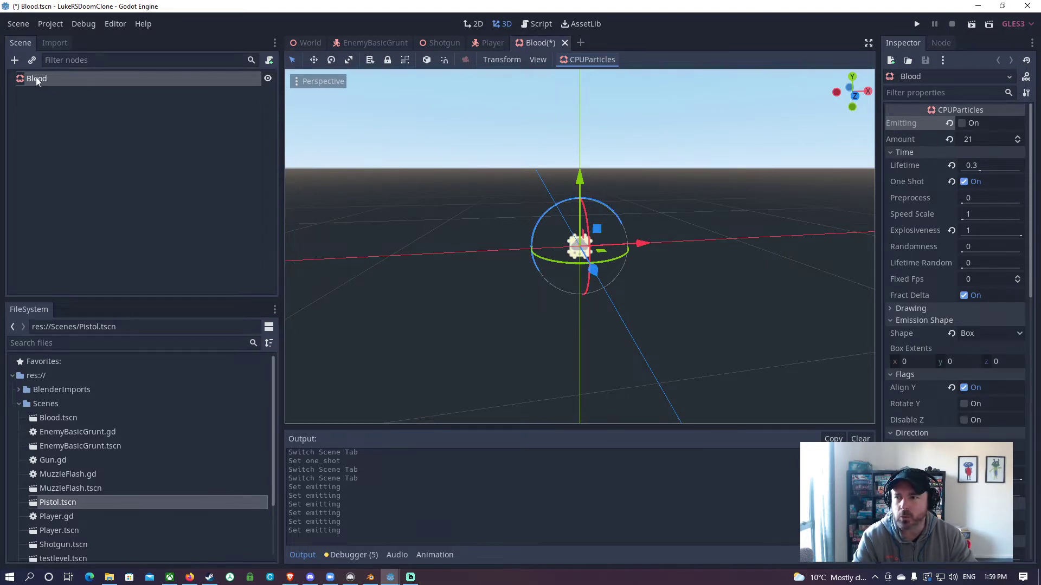
Raise the particle Lifetime to 0.6 and preview a burst.
{"action": "left_click", "coordinate": [977, 141]}
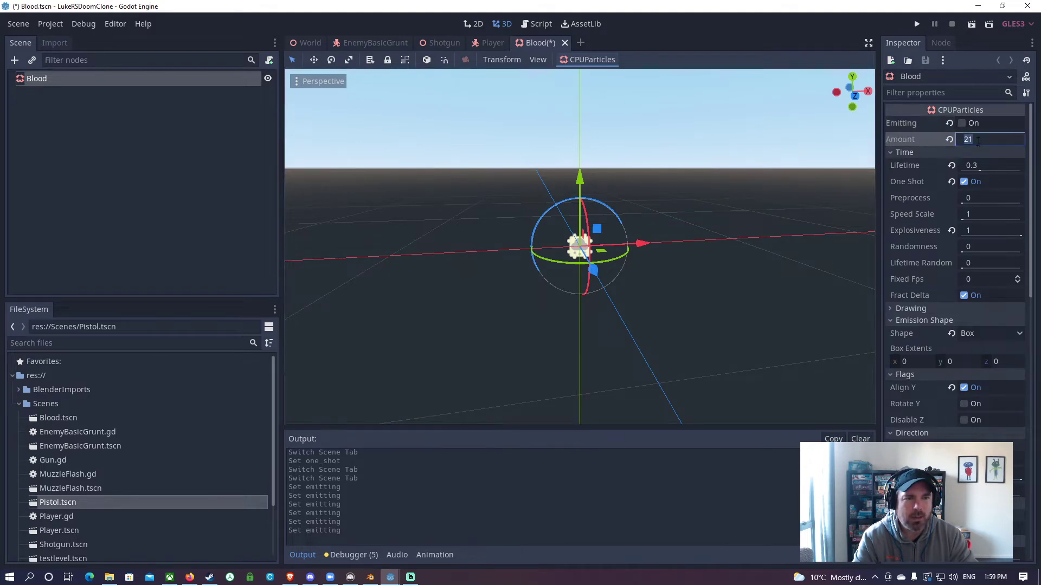
{"action": "left_click", "coordinate": [976, 168]}
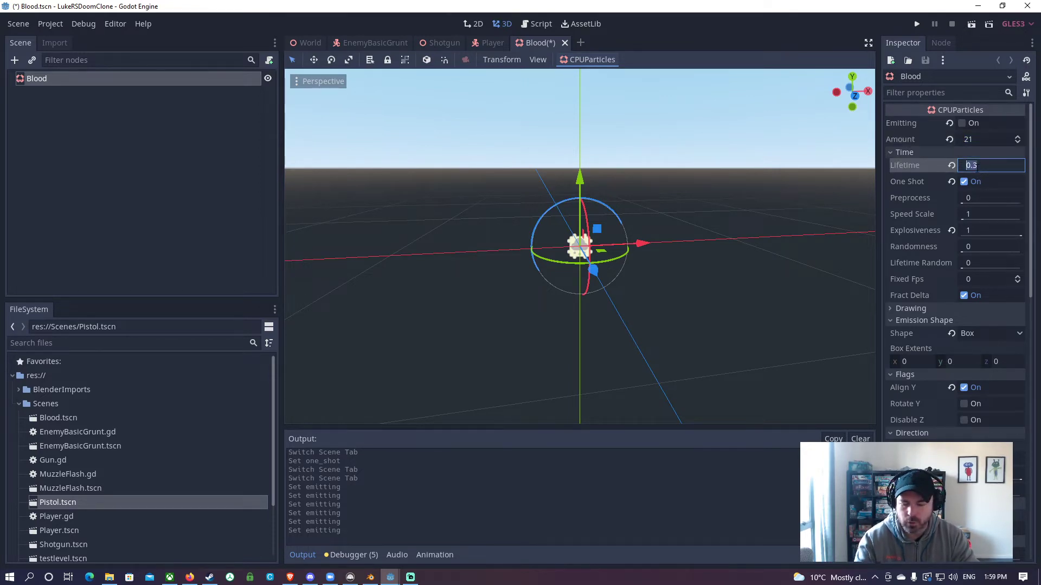
{"action": "type", "text": ".6"}
{"action": "key", "text": "Return"}
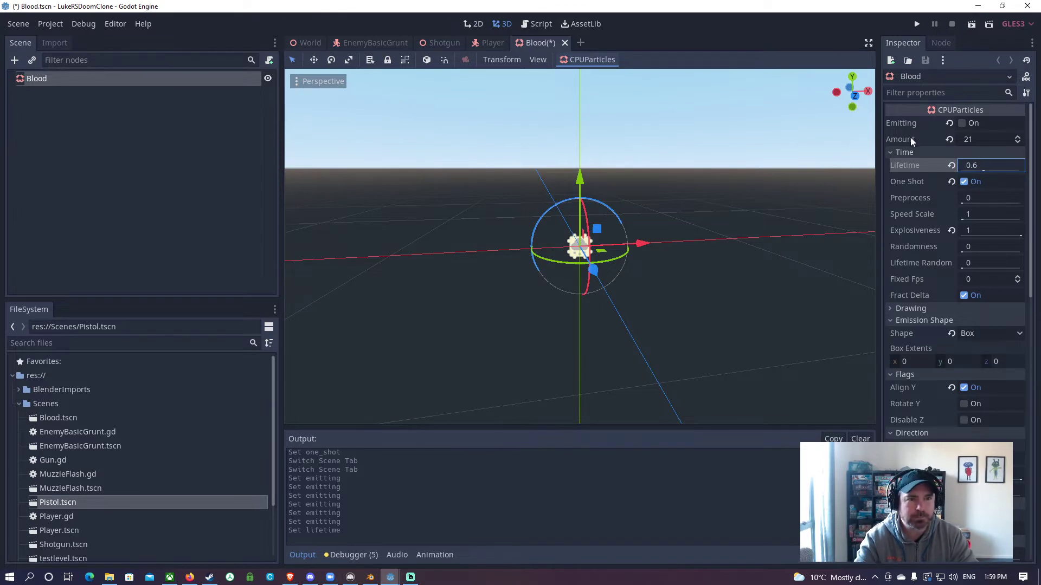
{"action": "left_click", "coordinate": [962, 124]}
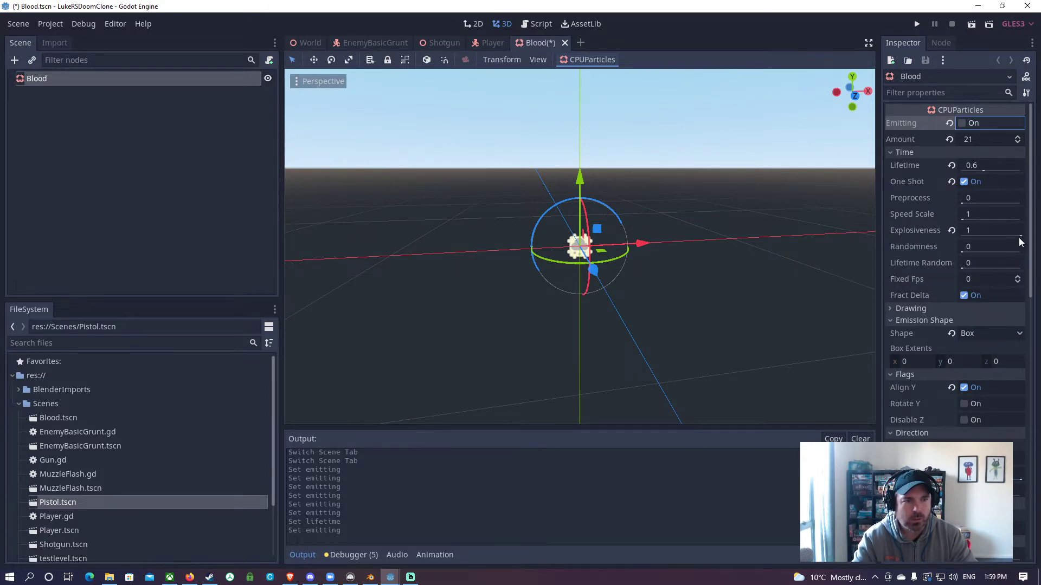
Test a burst with Explosiveness at 0, then restore Explosiveness to 1.
{"action": "left_click_drag", "start_coordinate": [1019, 237], "coordinate": [958, 234]}
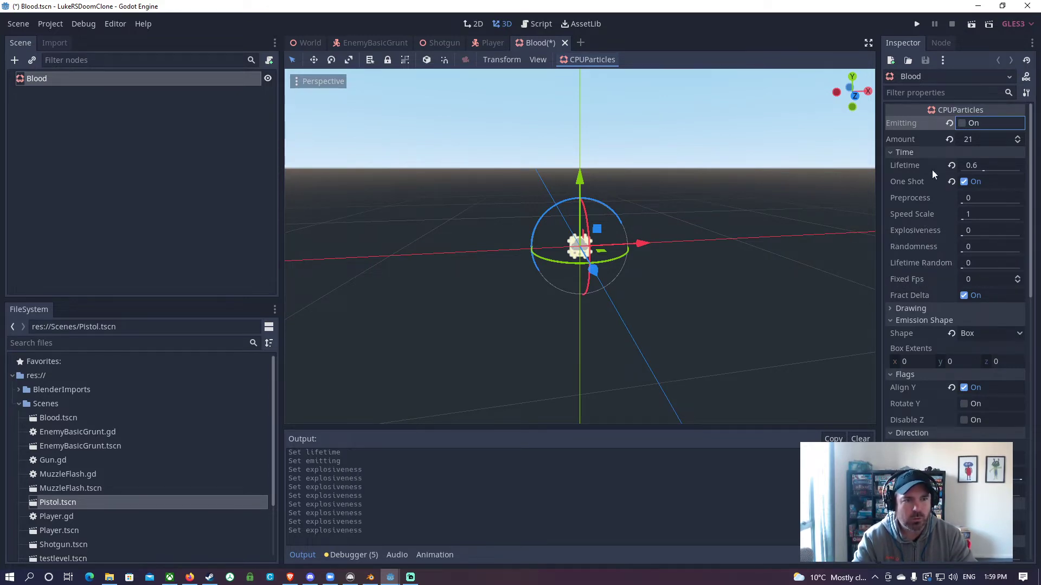
{"action": "left_click", "coordinate": [962, 123]}
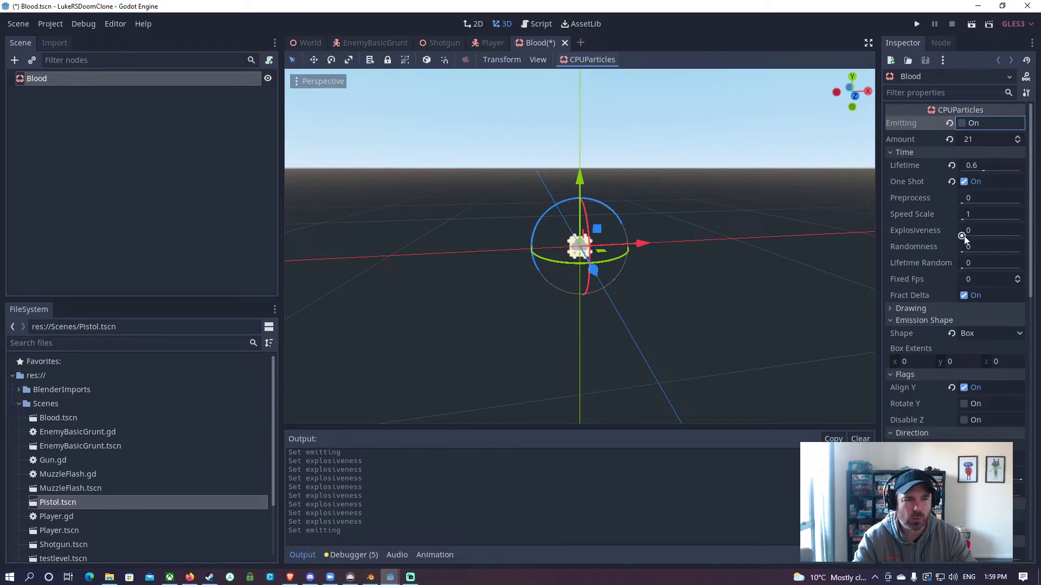
{"action": "left_click_drag", "start_coordinate": [962, 237], "coordinate": [1021, 236]}
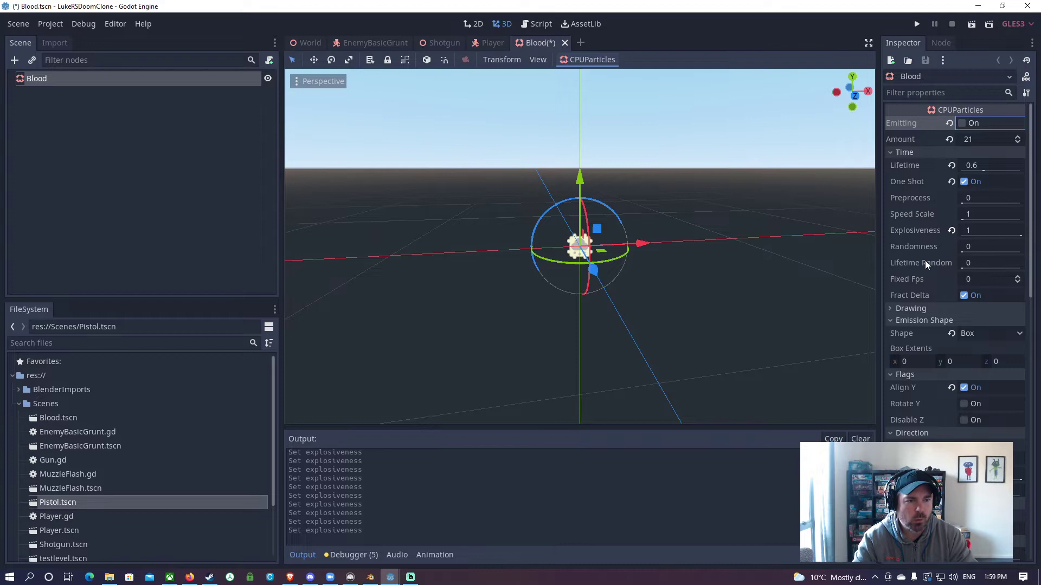
{"action": "left_click", "coordinate": [890, 309]}
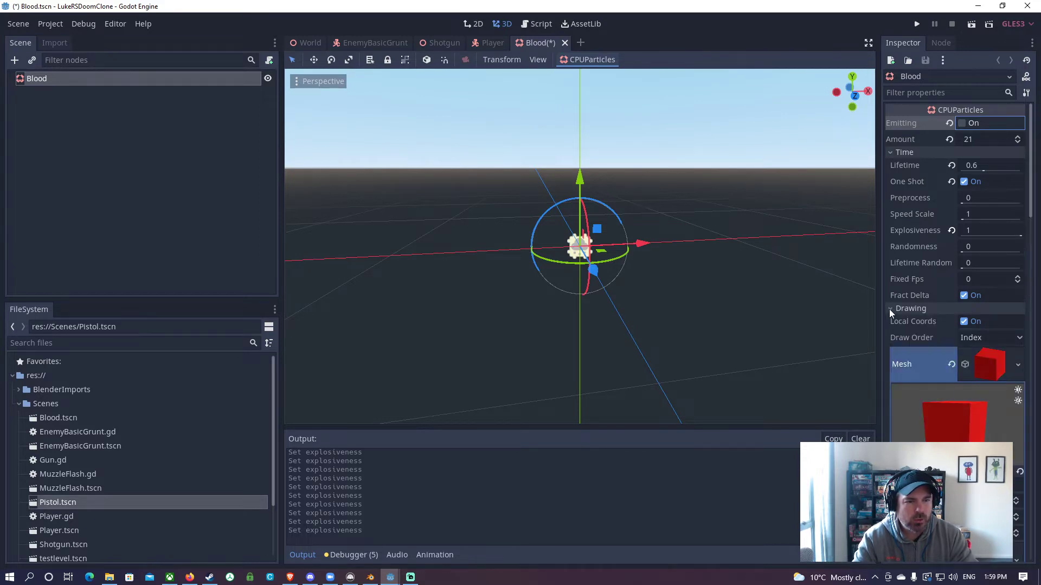
{"action": "scroll", "coordinate": [928, 307], "scroll_direction": "down", "scroll_amount": 3}
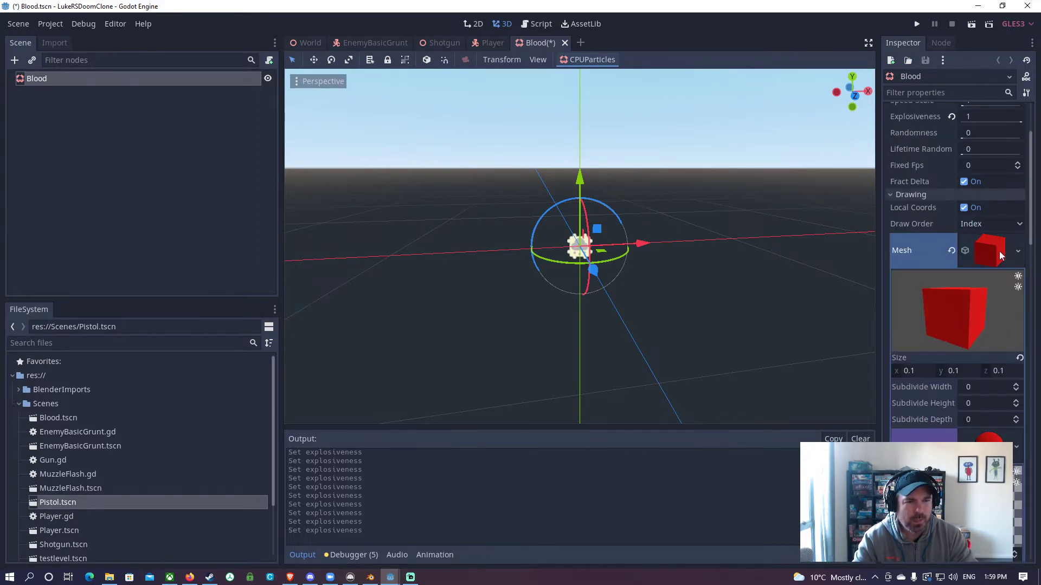
{"action": "left_click", "coordinate": [1018, 251]}
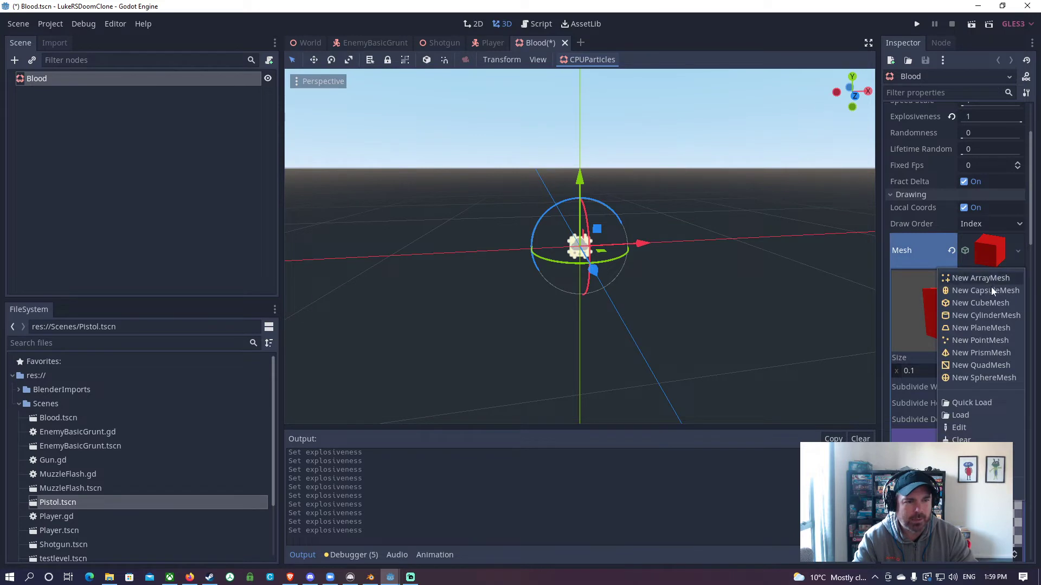
{"action": "left_click", "coordinate": [986, 253]}
{"action": "left_click", "coordinate": [985, 251]}
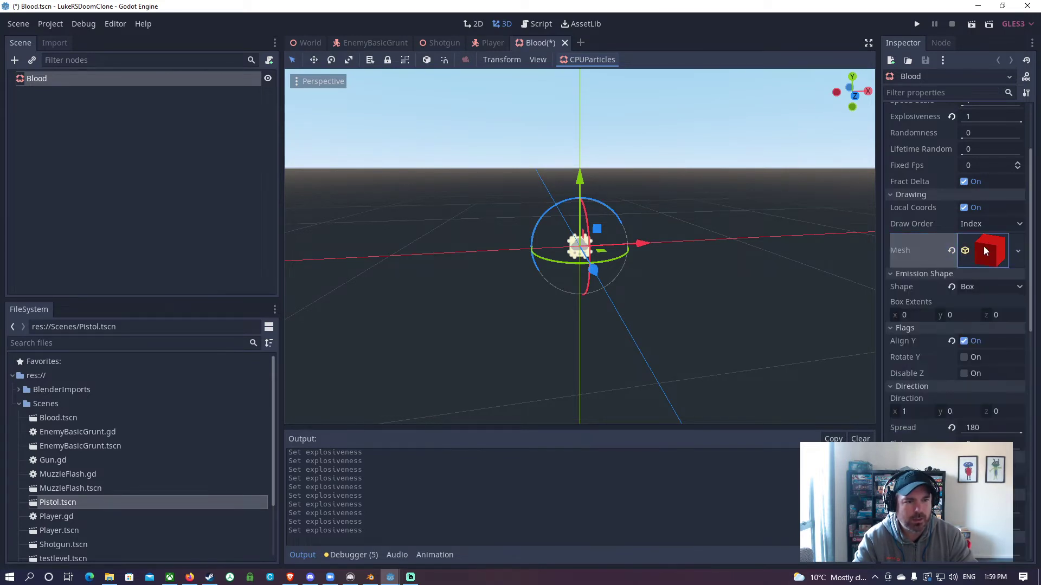
{"action": "left_click", "coordinate": [986, 251]}
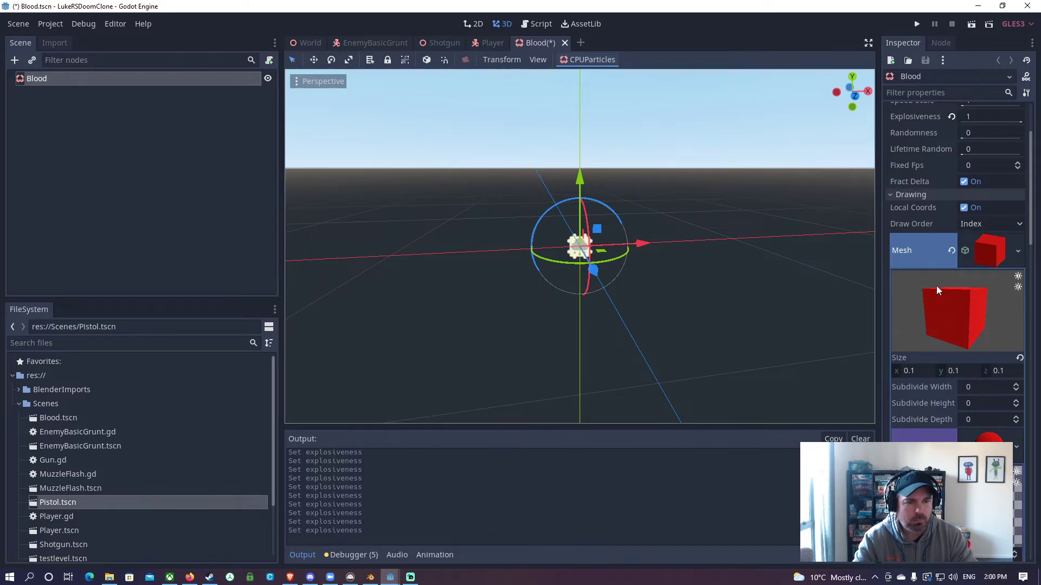
{"action": "left_click", "coordinate": [1017, 252]}
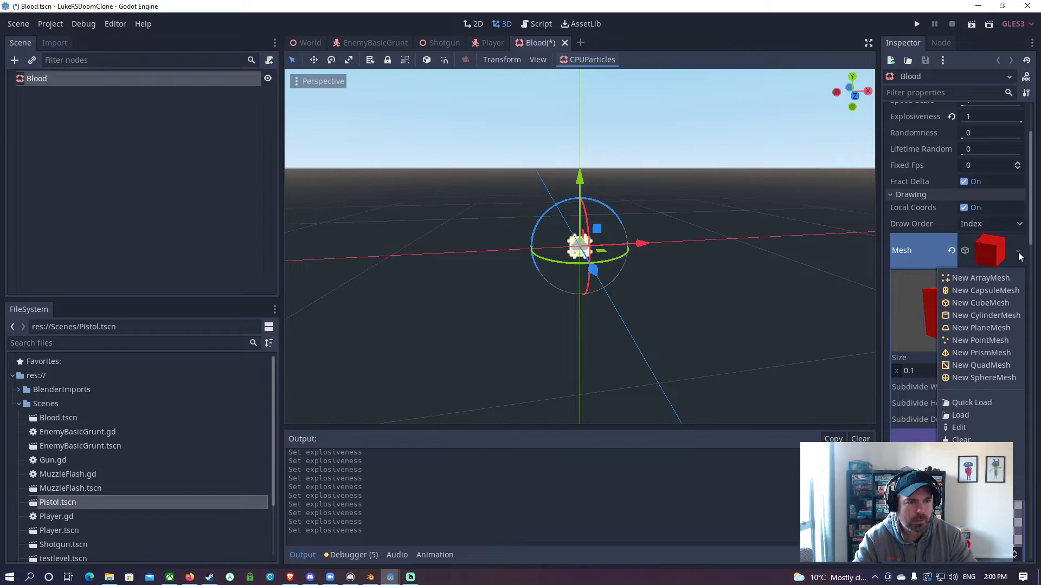
{"action": "left_click", "coordinate": [909, 239]}
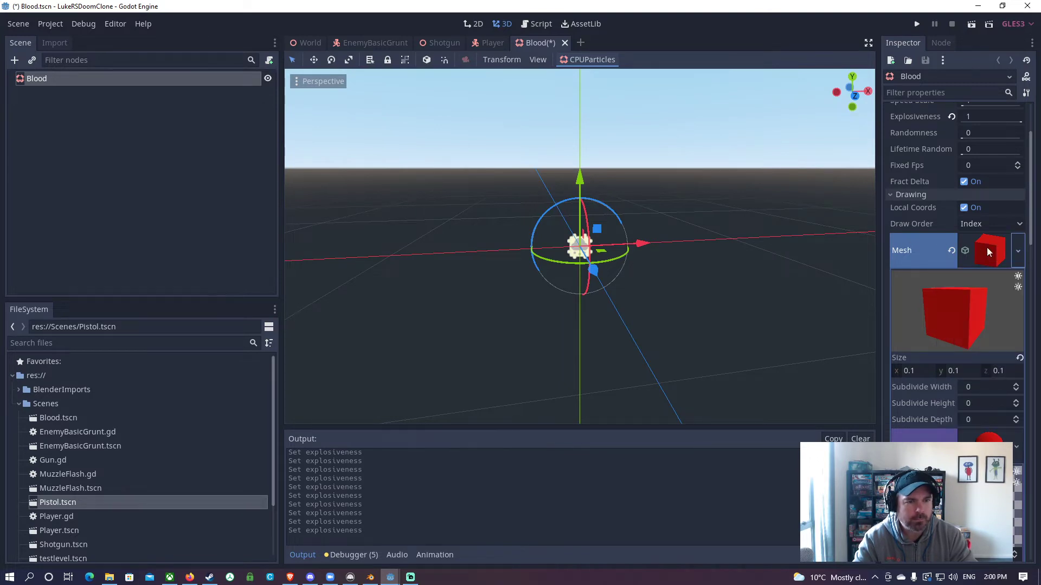
{"action": "left_click", "coordinate": [1003, 255]}
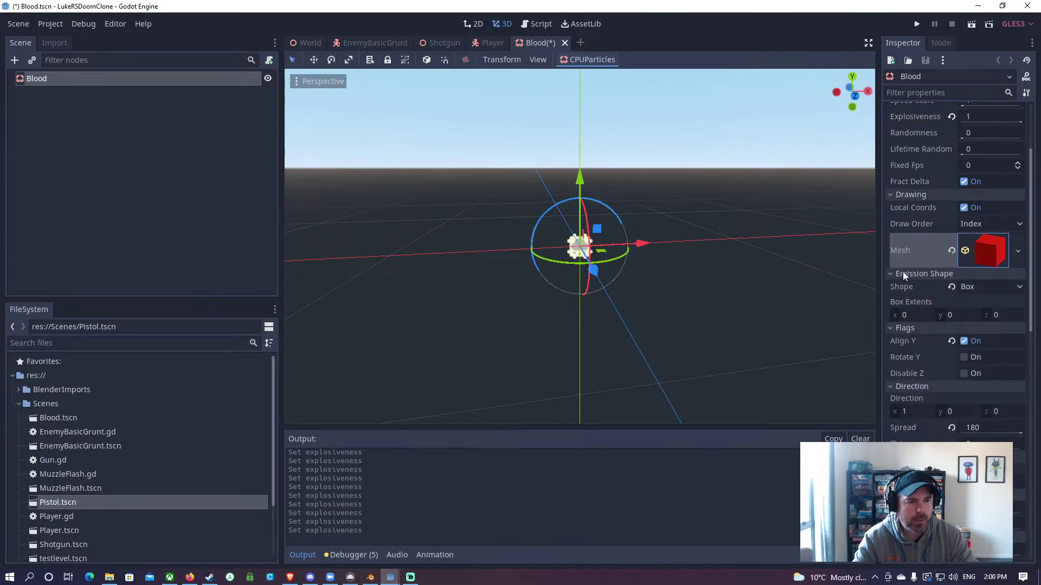
Set the emission shape to Point and preview the particle burst.
{"action": "left_click", "coordinate": [988, 286]}
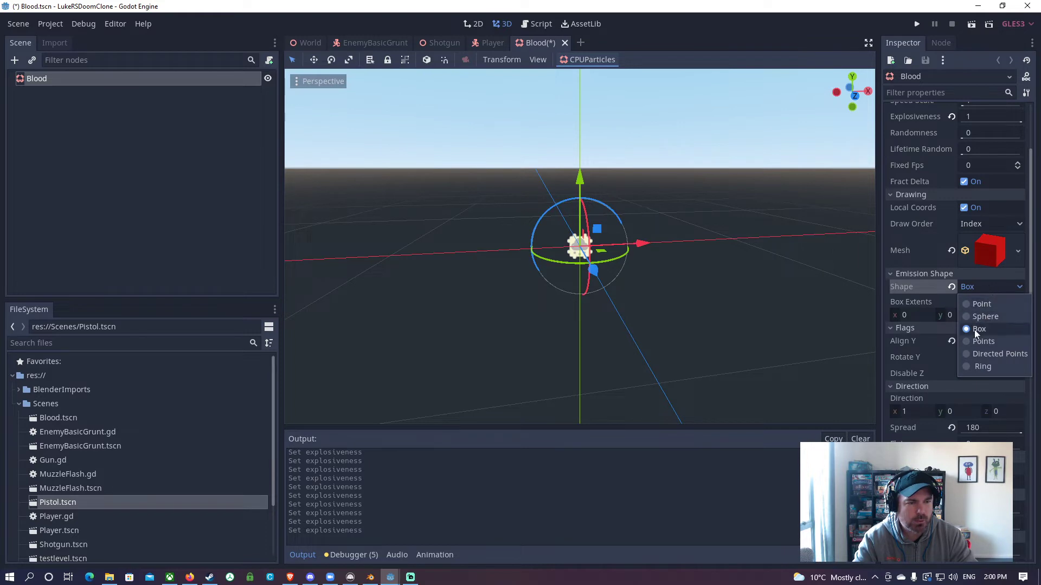
{"action": "left_click", "coordinate": [967, 302]}
{"action": "scroll", "coordinate": [941, 146], "scroll_direction": "up", "scroll_amount": 3}
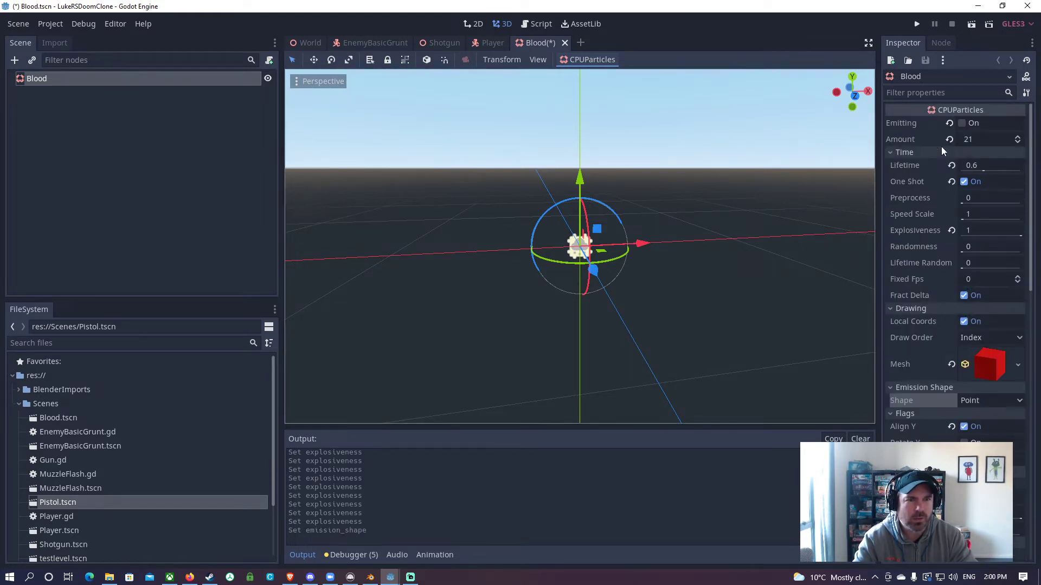
{"action": "left_click", "coordinate": [963, 124]}
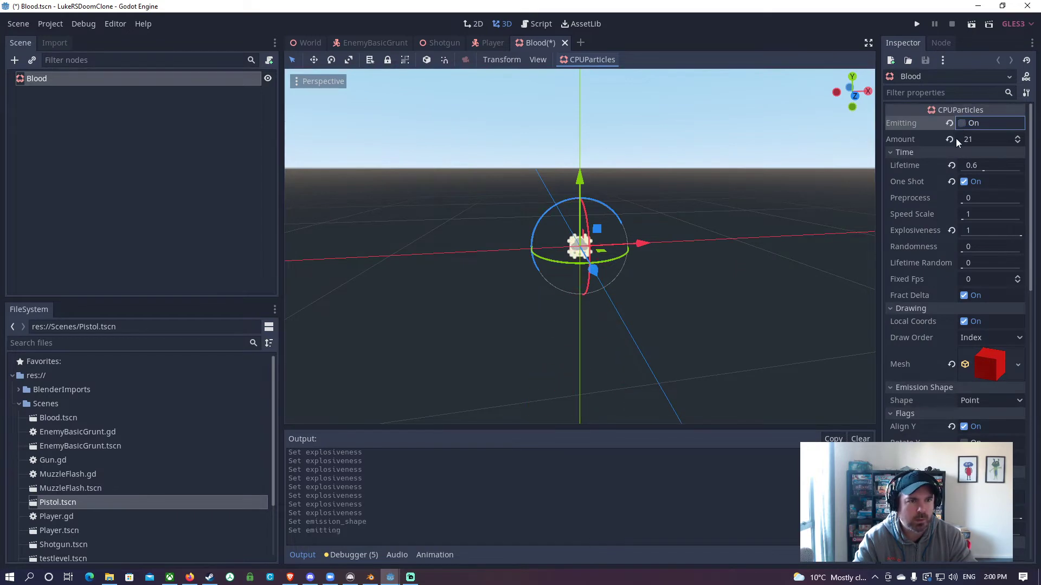
Turn Align Y off, replay the burst twice, then turn Align Y back on.
{"action": "scroll", "coordinate": [955, 206], "scroll_direction": "down", "scroll_amount": 6}
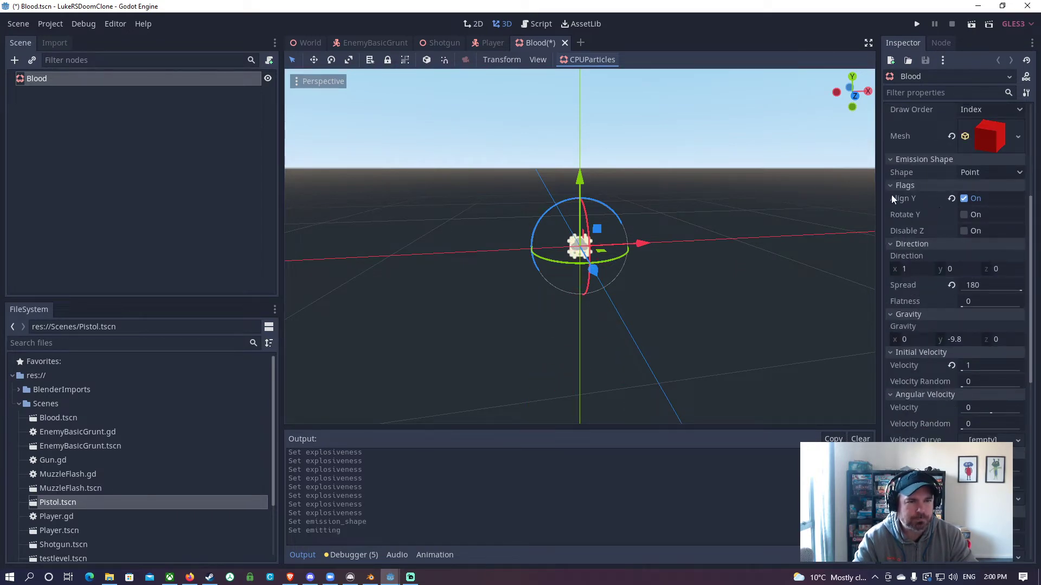
{"action": "left_click", "coordinate": [964, 199]}
{"action": "scroll", "coordinate": [922, 184], "scroll_direction": "up", "scroll_amount": 6}
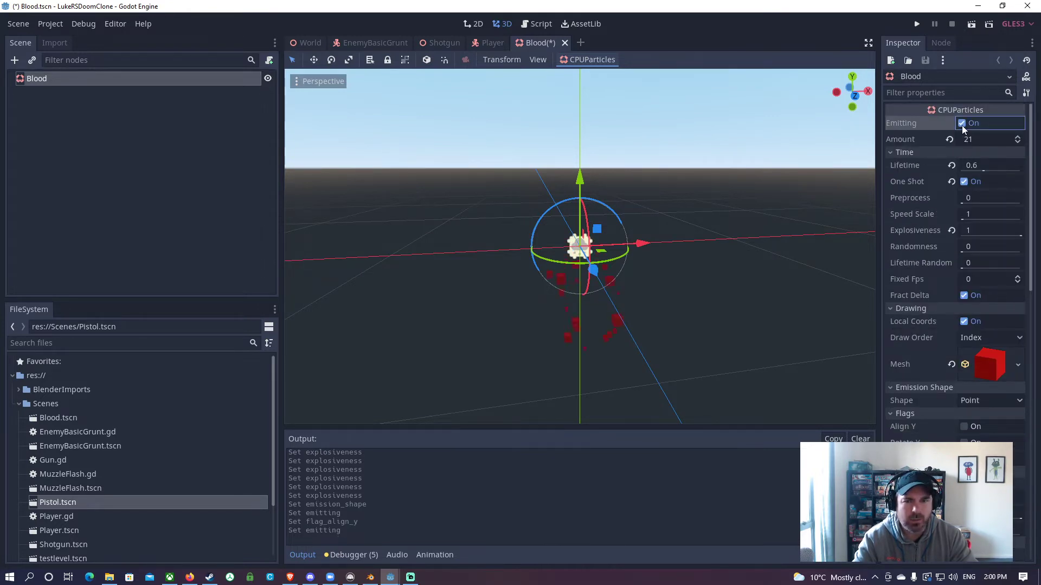
{"action": "left_click", "coordinate": [962, 124]}
{"action": "left_click", "coordinate": [962, 124]}
{"action": "scroll", "coordinate": [929, 299], "scroll_direction": "down", "scroll_amount": 4}
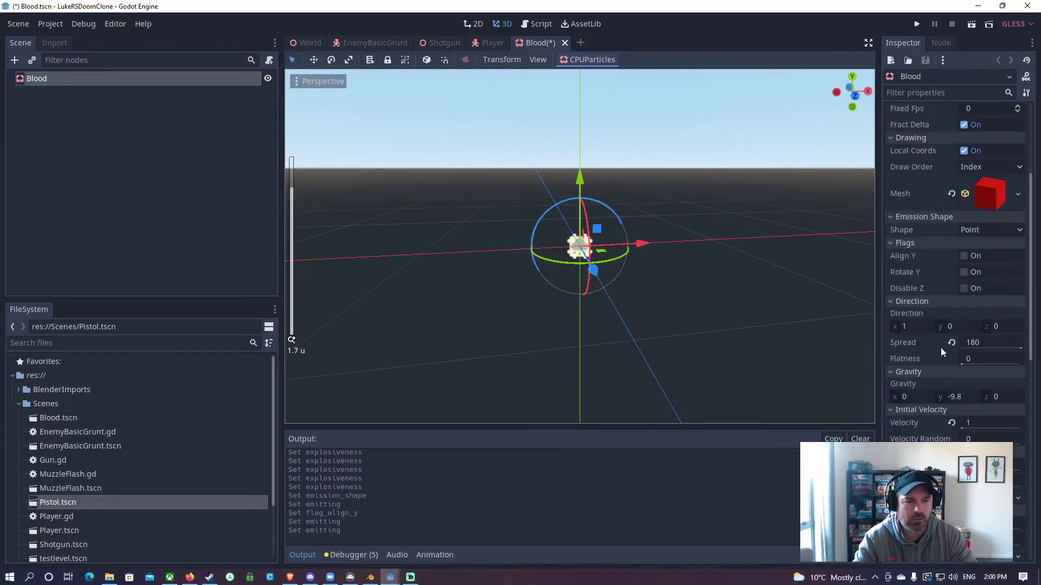
{"action": "left_click", "coordinate": [962, 255]}
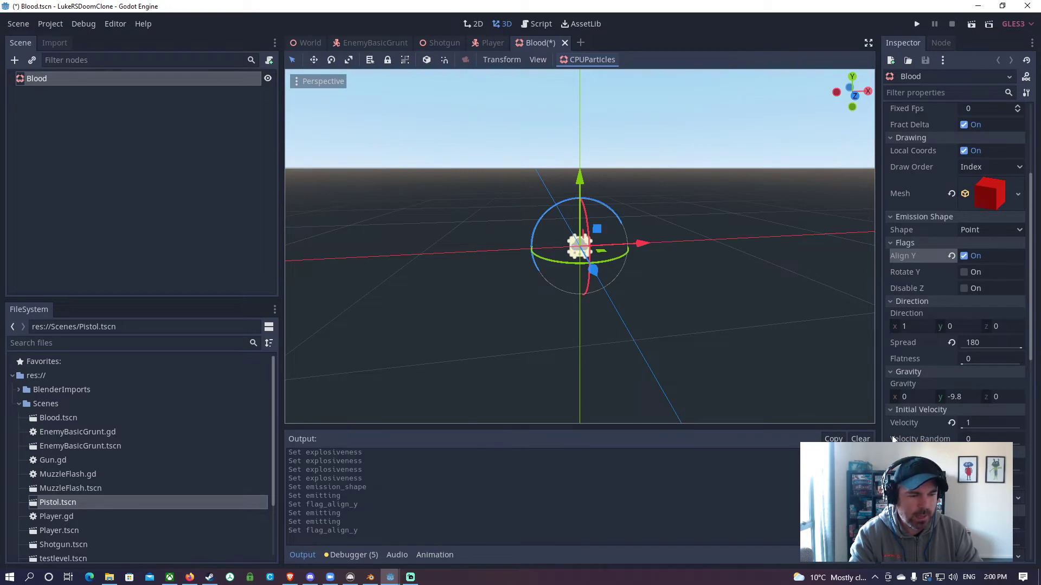
{"action": "scroll", "coordinate": [962, 430], "scroll_direction": "down", "scroll_amount": 3}
{"action": "left_click_drag", "start_coordinate": [958, 307], "coordinate": [953, 308]}
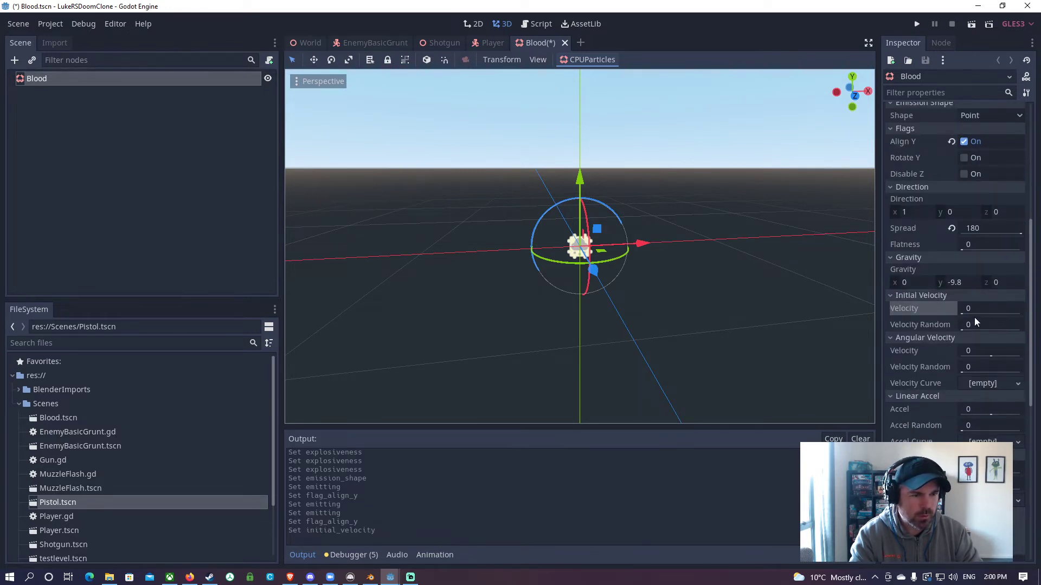
{"action": "left_click", "coordinate": [977, 309]}
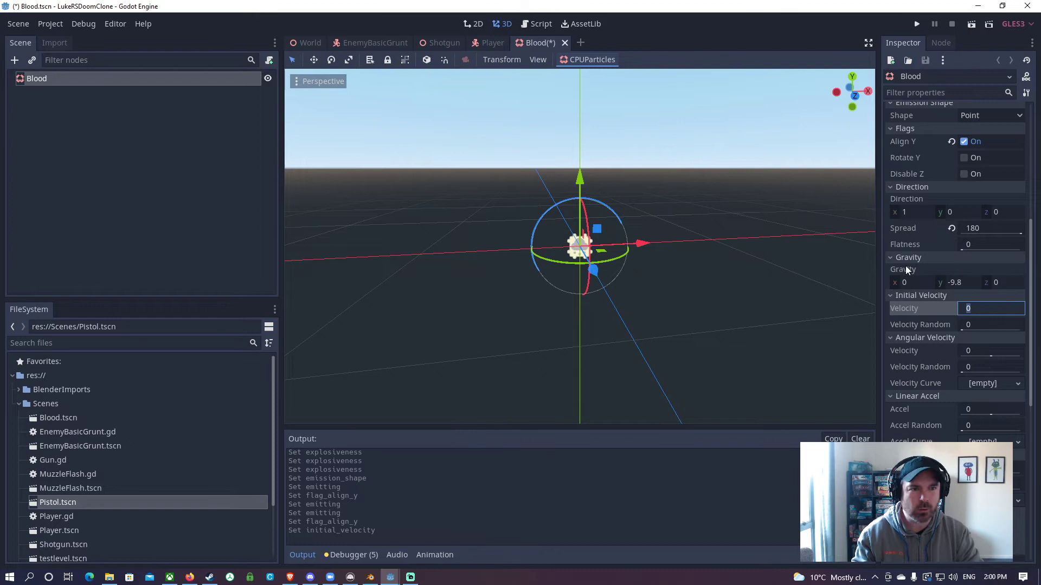
{"action": "left_click", "coordinate": [803, 320]}
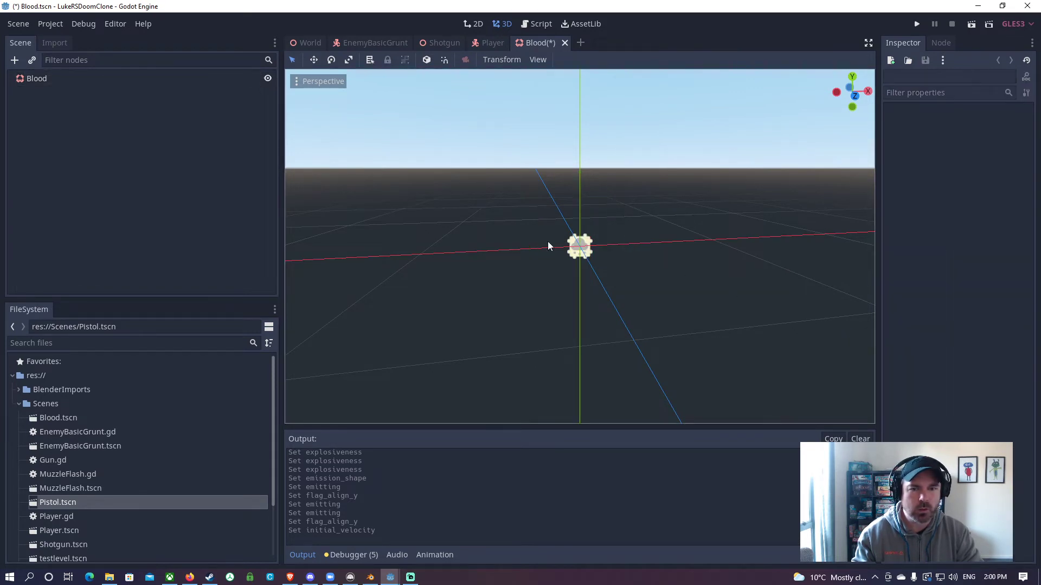
{"action": "left_click", "coordinate": [36, 79]}
{"action": "scroll", "coordinate": [954, 407], "scroll_direction": "up", "scroll_amount": 5}
{"action": "left_click", "coordinate": [962, 124]}
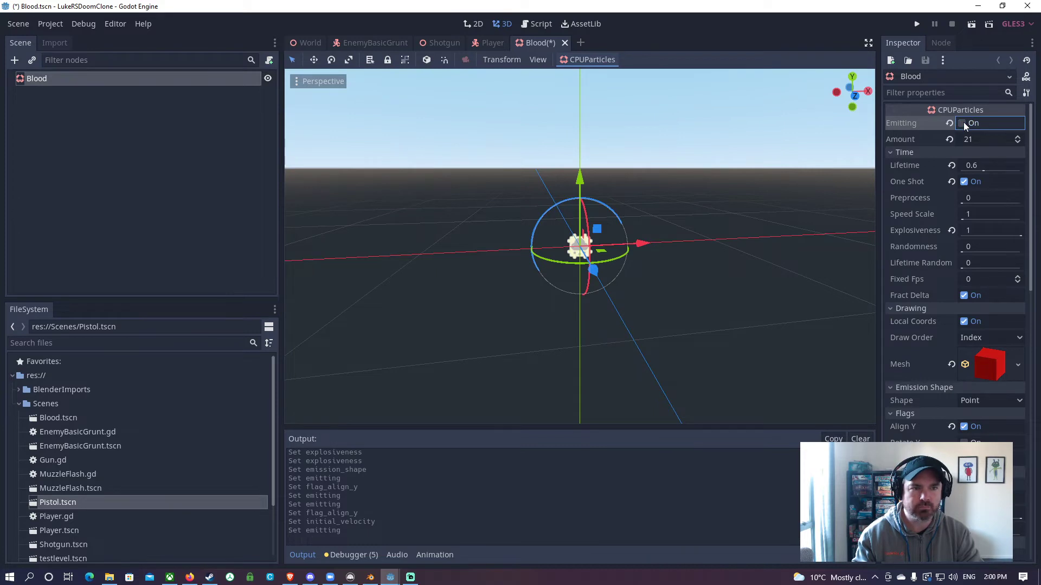
{"action": "scroll", "coordinate": [919, 411], "scroll_direction": "down", "scroll_amount": 3}
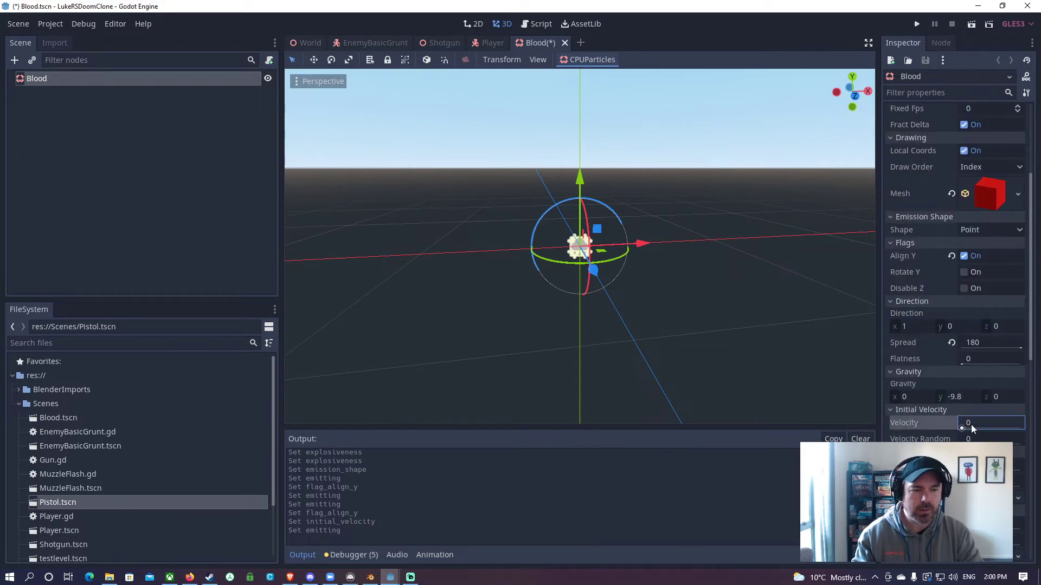
{"action": "scroll", "coordinate": [951, 204], "scroll_direction": "up", "scroll_amount": 4}
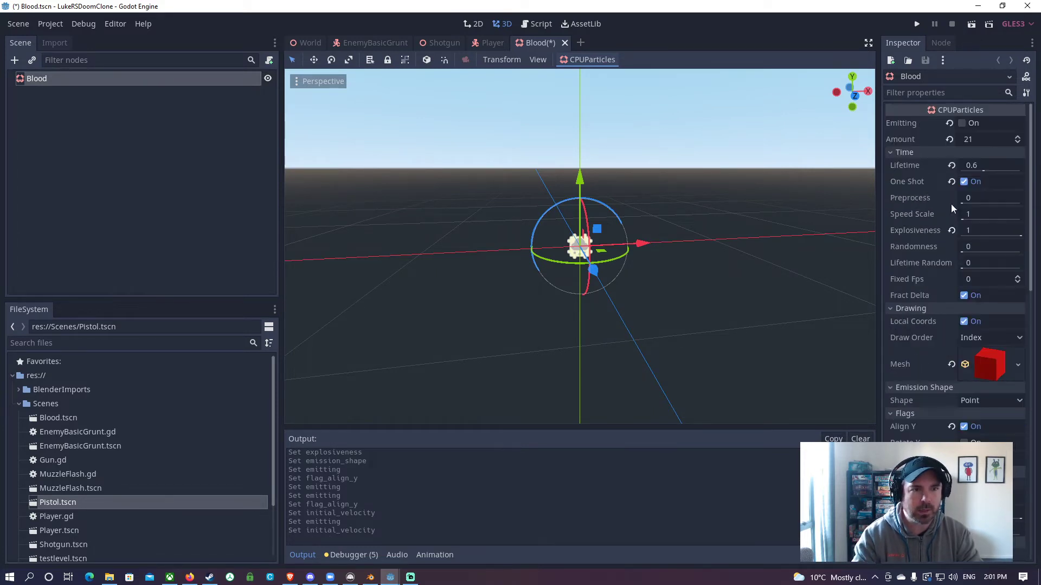
{"action": "left_click", "coordinate": [963, 124]}
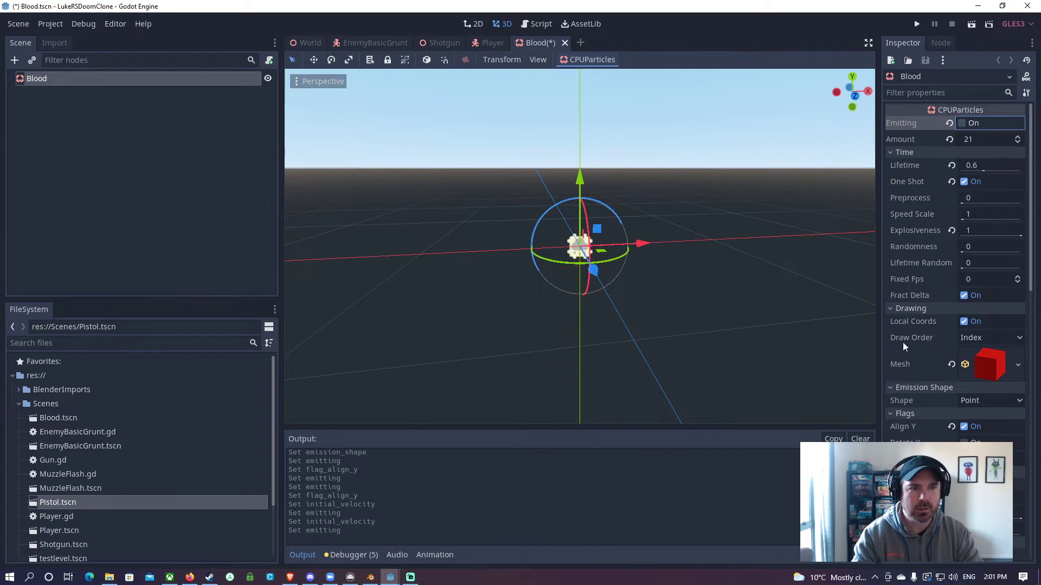
{"action": "scroll", "coordinate": [903, 342], "scroll_direction": "down", "scroll_amount": 5}
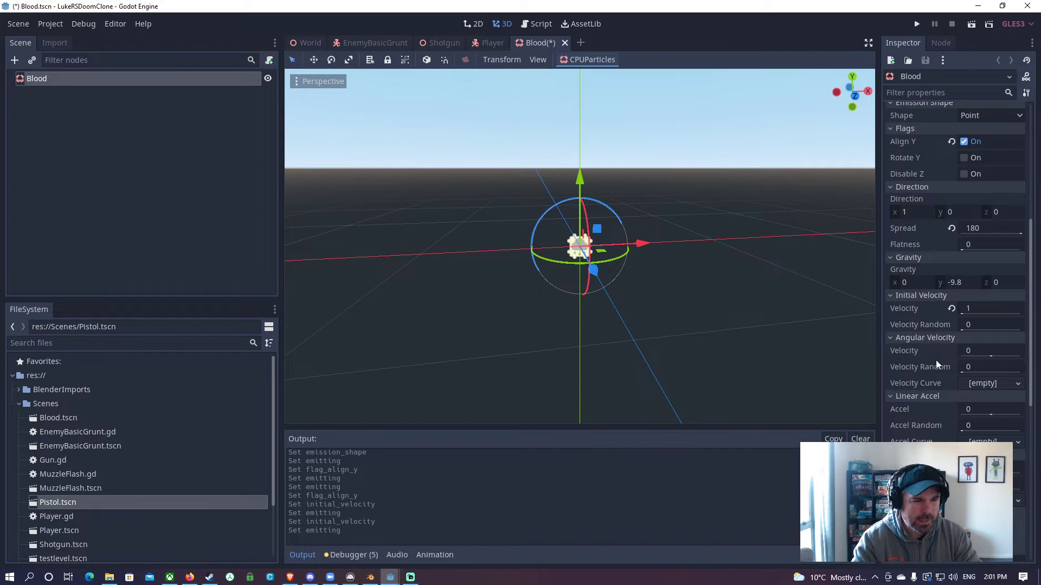
Peek at the Tangential Accel and Damping settings, then expand and review the Scale settings.
{"action": "scroll", "coordinate": [936, 360], "scroll_direction": "down", "scroll_amount": 4}
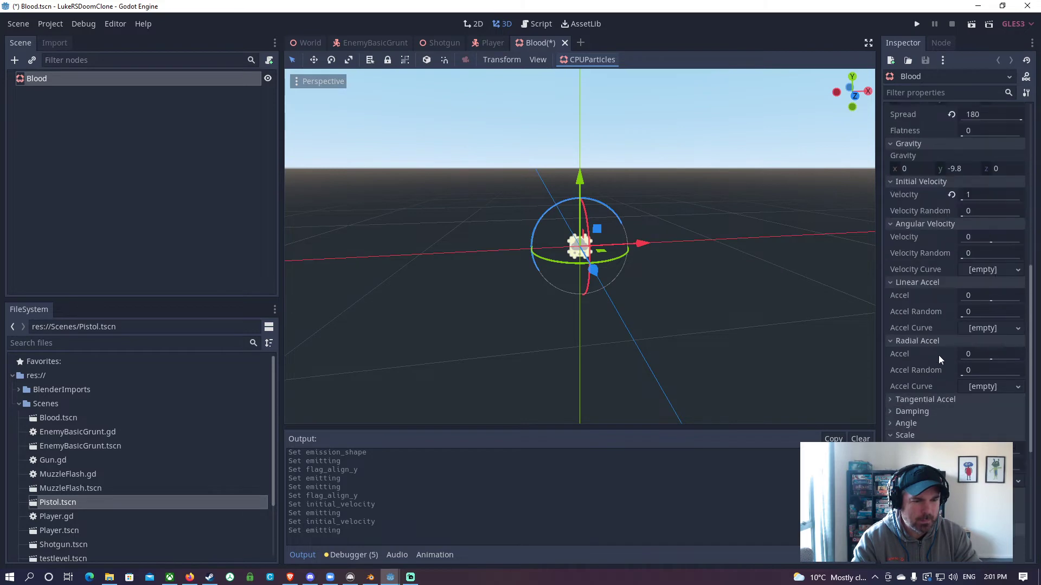
{"action": "left_click", "coordinate": [889, 400]}
{"action": "left_click", "coordinate": [889, 400]}
{"action": "left_click", "coordinate": [892, 411]}
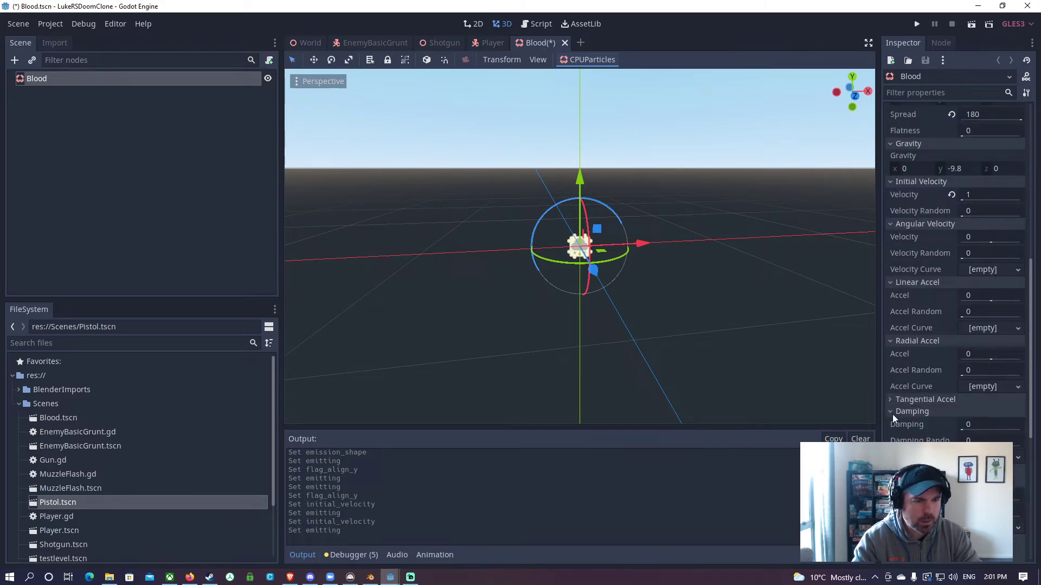
{"action": "left_click", "coordinate": [892, 411]}
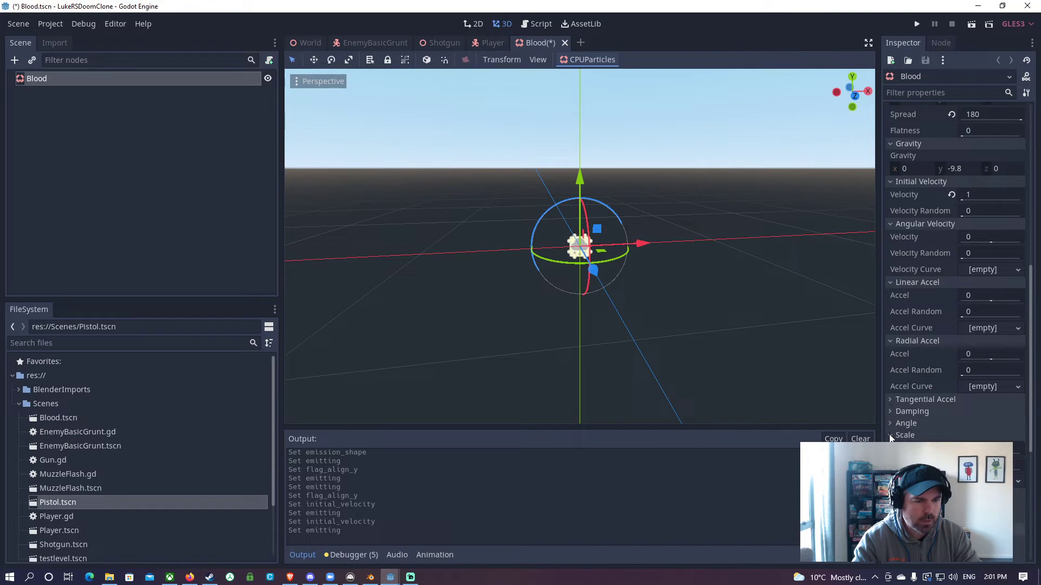
{"action": "left_click", "coordinate": [892, 435]}
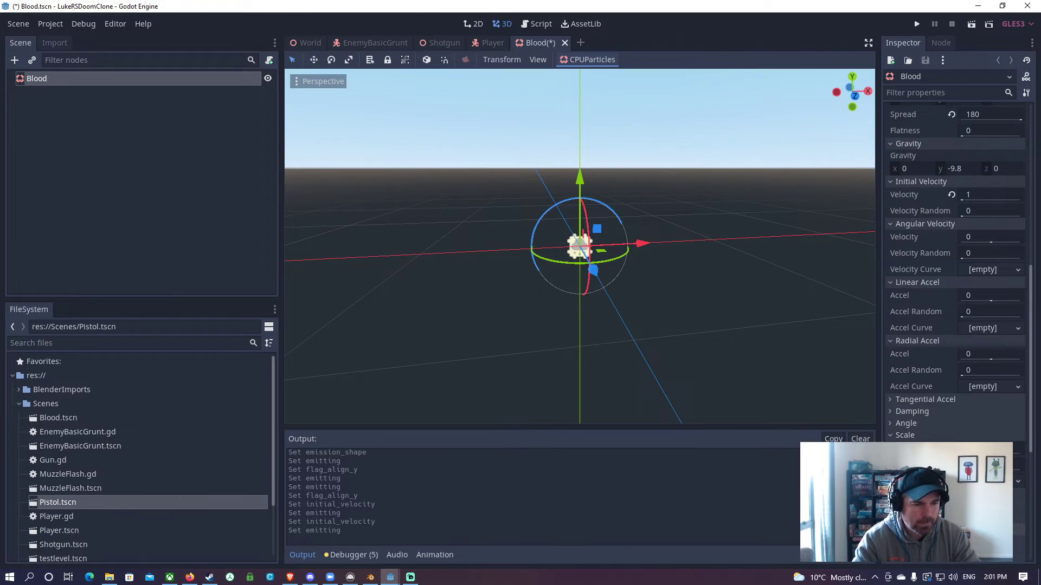
{"action": "scroll", "coordinate": [903, 401], "scroll_direction": "down", "scroll_amount": 4}
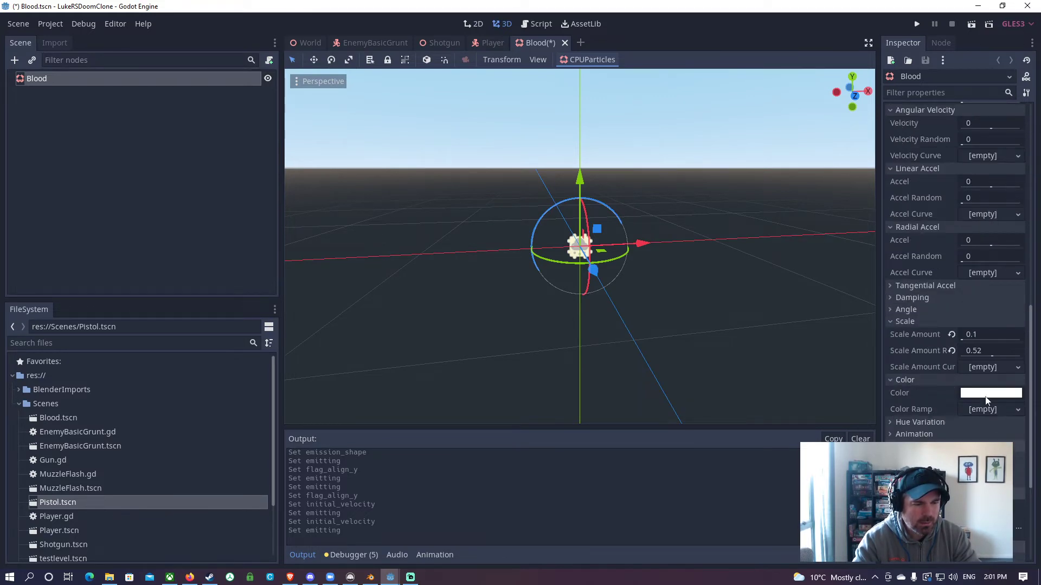
{"action": "scroll", "coordinate": [959, 393], "scroll_direction": "up", "scroll_amount": 15}
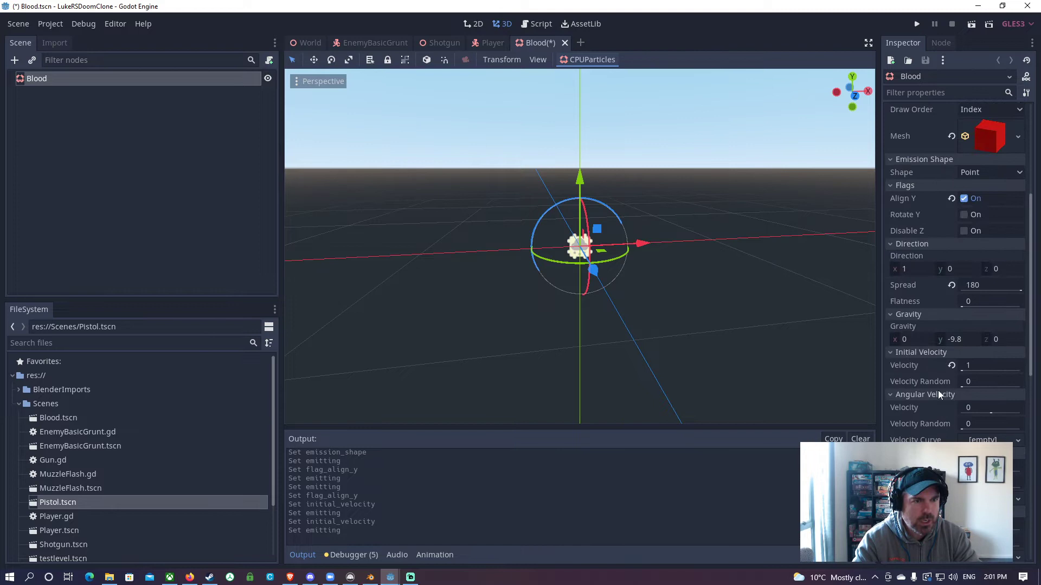
{"action": "scroll", "coordinate": [954, 320], "scroll_direction": "down", "scroll_amount": 14}
{"action": "scroll", "coordinate": [941, 330], "scroll_direction": "up", "scroll_amount": 12}
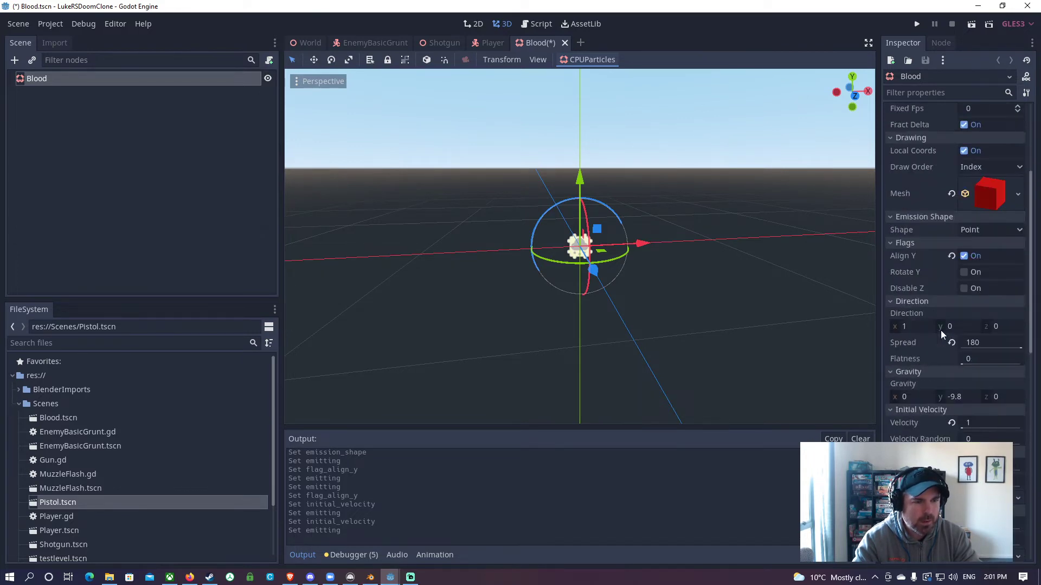
{"action": "scroll", "coordinate": [949, 373], "scroll_direction": "down", "scroll_amount": 14}
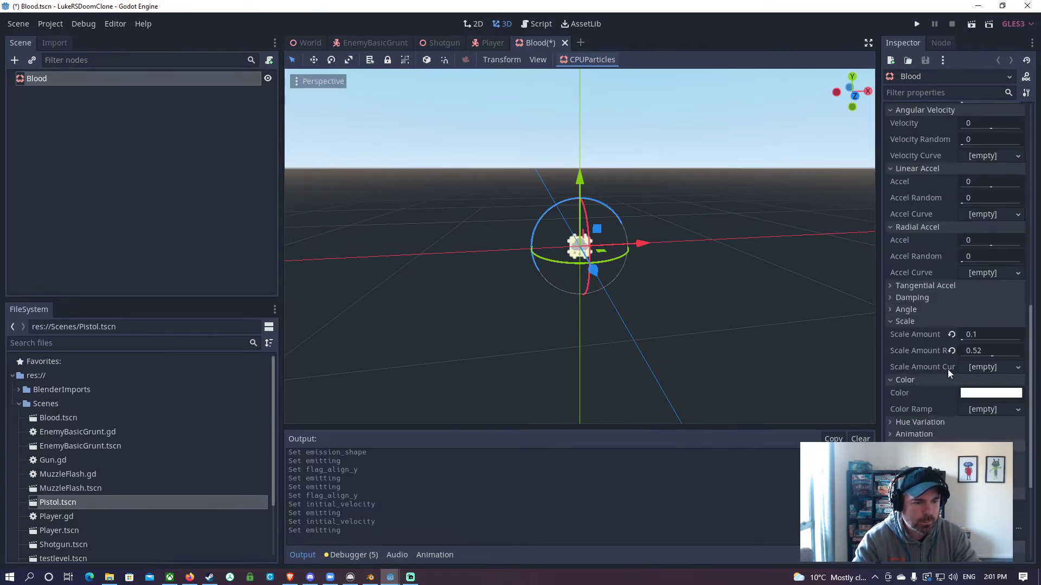
Change the particle colour to a light sky blue and fire a test burst.
{"action": "left_click", "coordinate": [974, 393]}
{"action": "left_click", "coordinate": [956, 209]}
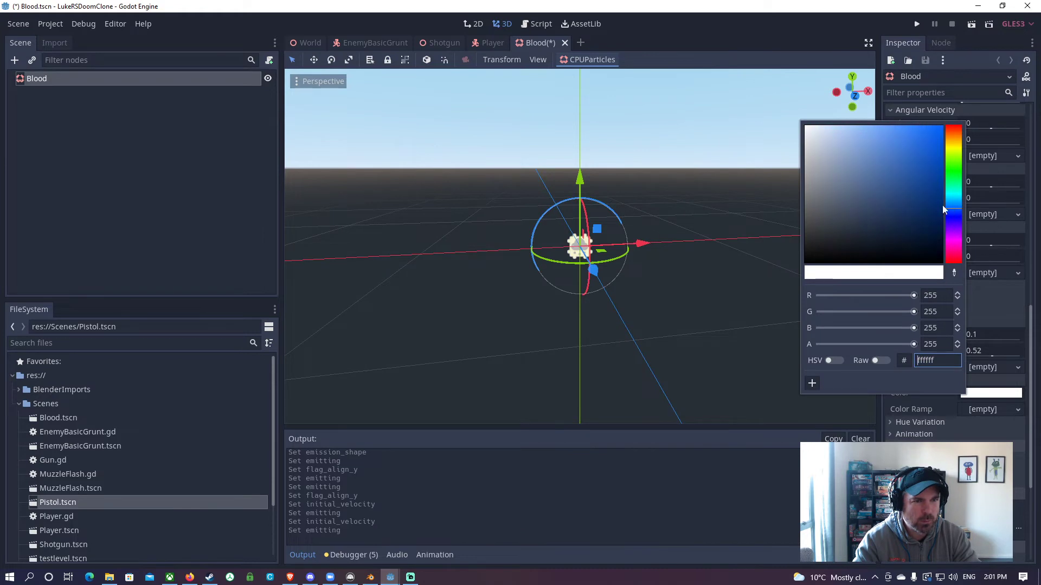
{"action": "left_click_drag", "start_coordinate": [941, 179], "coordinate": [927, 126]}
{"action": "left_click_drag", "start_coordinate": [956, 208], "coordinate": [957, 203]}
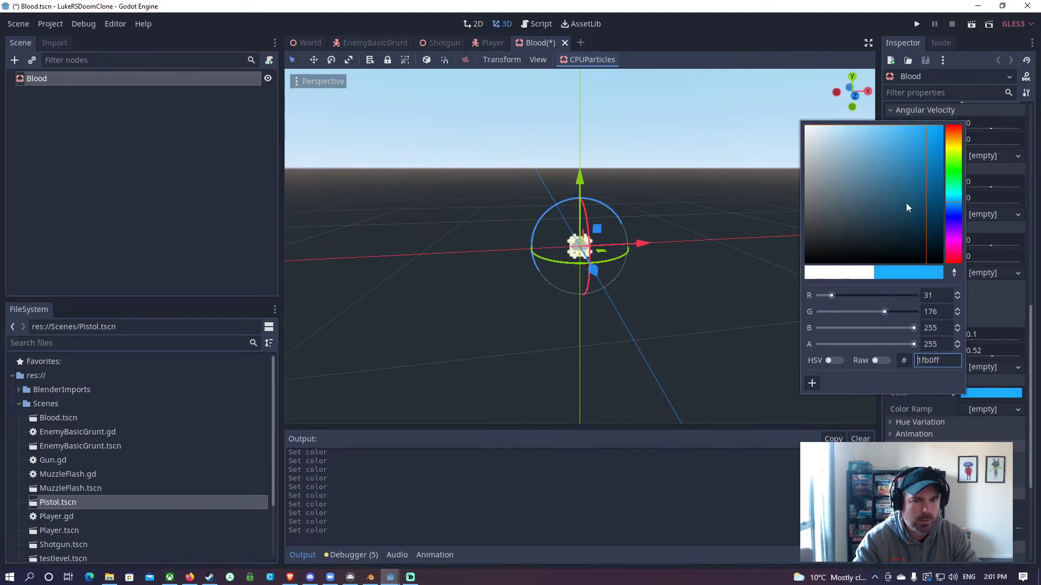
{"action": "left_click", "coordinate": [1035, 344]}
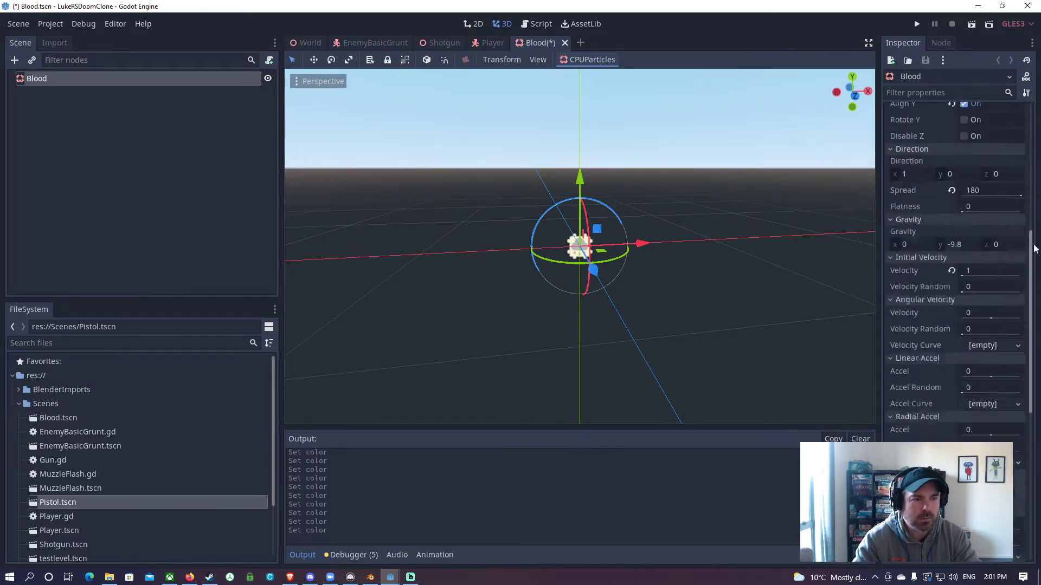
{"action": "scroll", "coordinate": [978, 124], "scroll_direction": "up", "scroll_amount": 10}
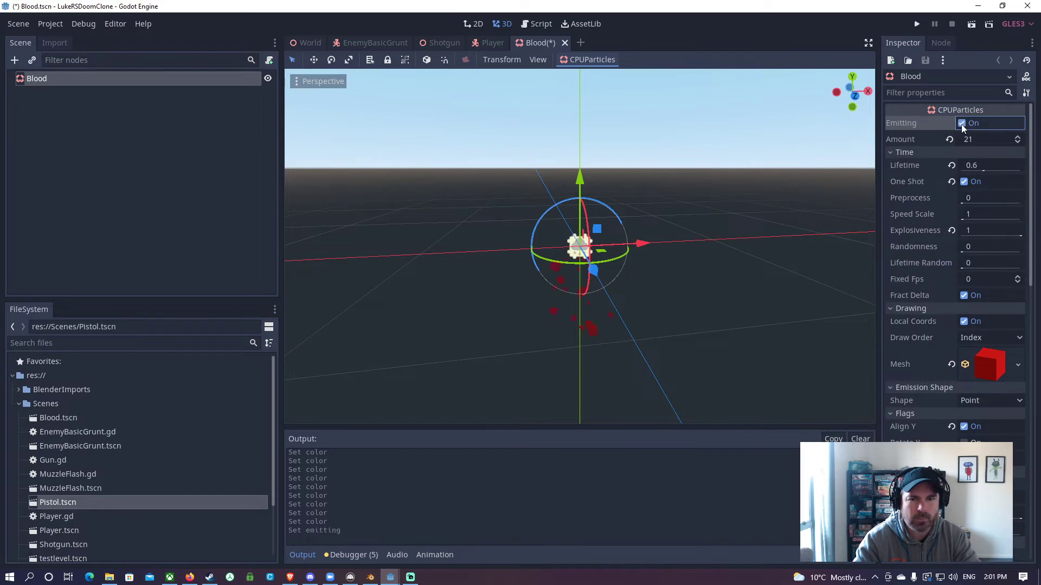
{"action": "left_click", "coordinate": [963, 124]}
{"action": "left_click_drag", "start_coordinate": [1036, 134], "coordinate": [1034, 345]}
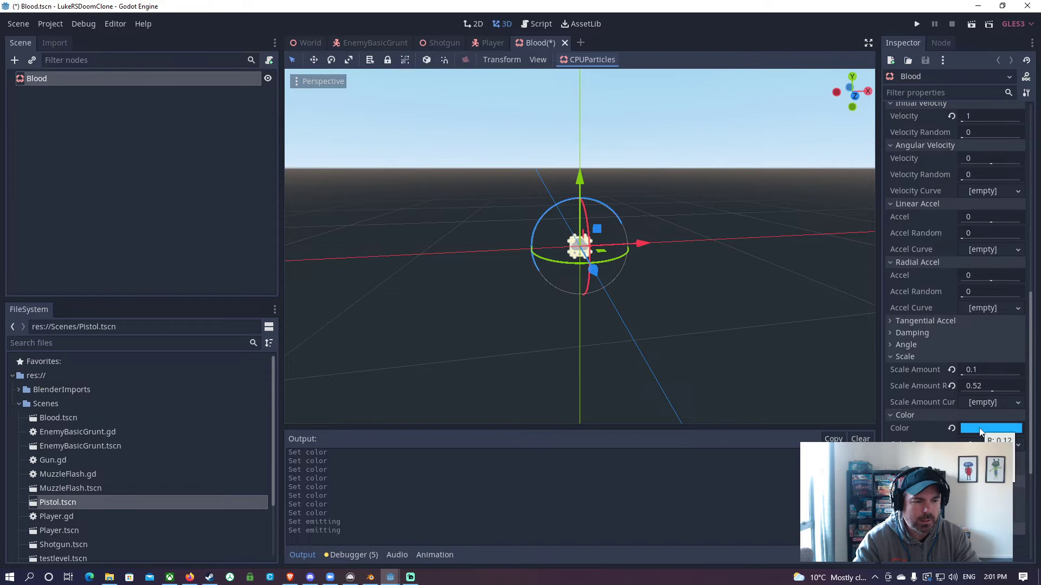
Set the particle colour back to white ffffff and increase the hue variation.
{"action": "left_click", "coordinate": [979, 428]}
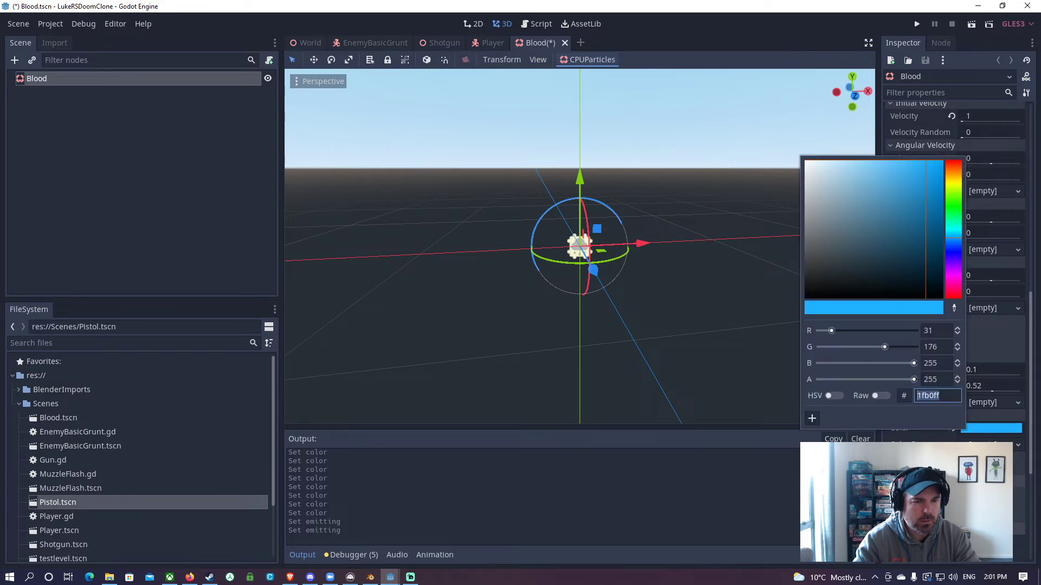
{"action": "type", "text": "ffffff"}
{"action": "key", "text": "Return"}
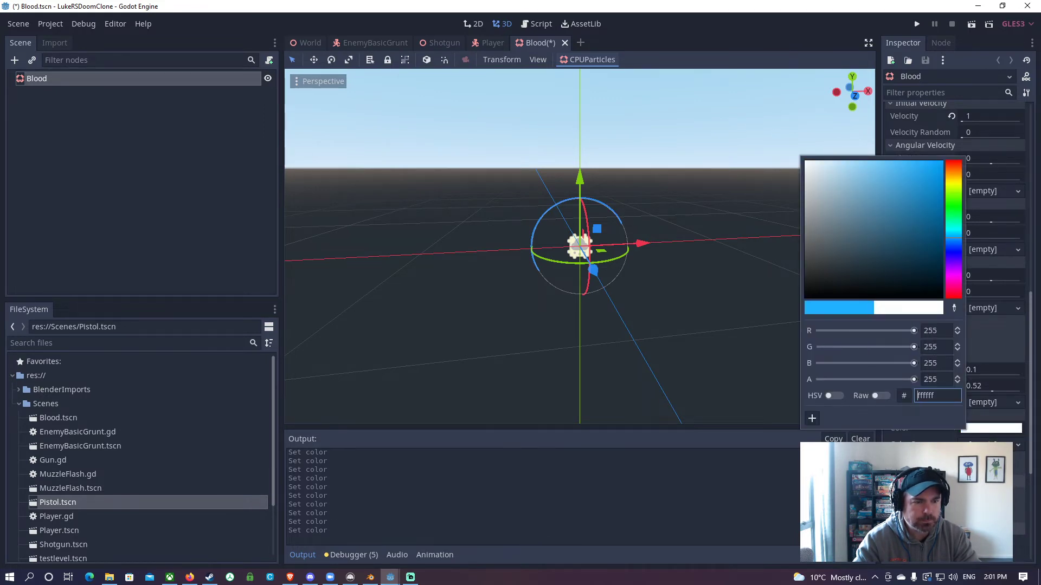
{"action": "key", "text": "Escape"}
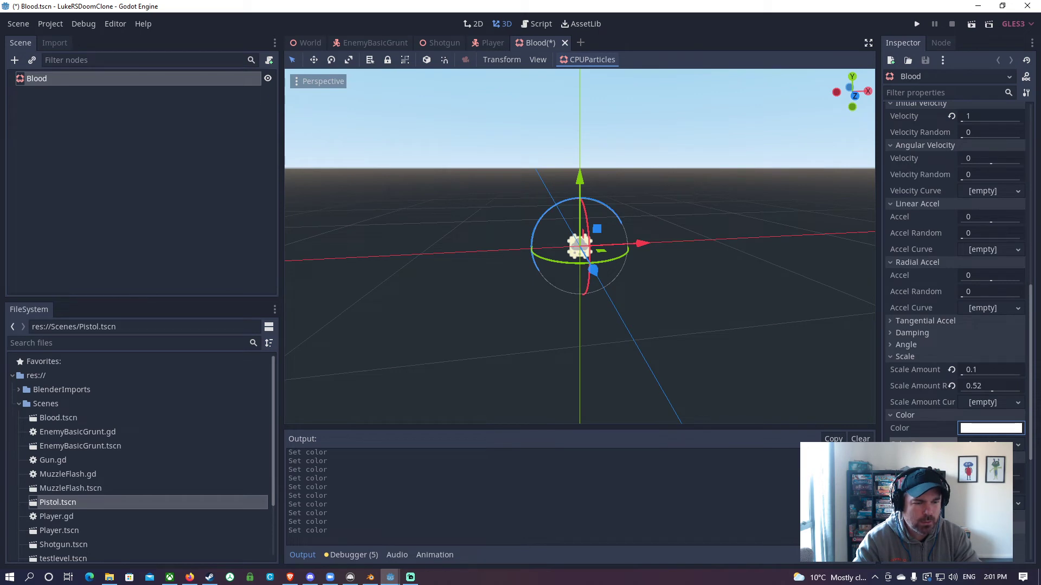
{"action": "left_click_drag", "start_coordinate": [1015, 477], "coordinate": [1016, 478]}
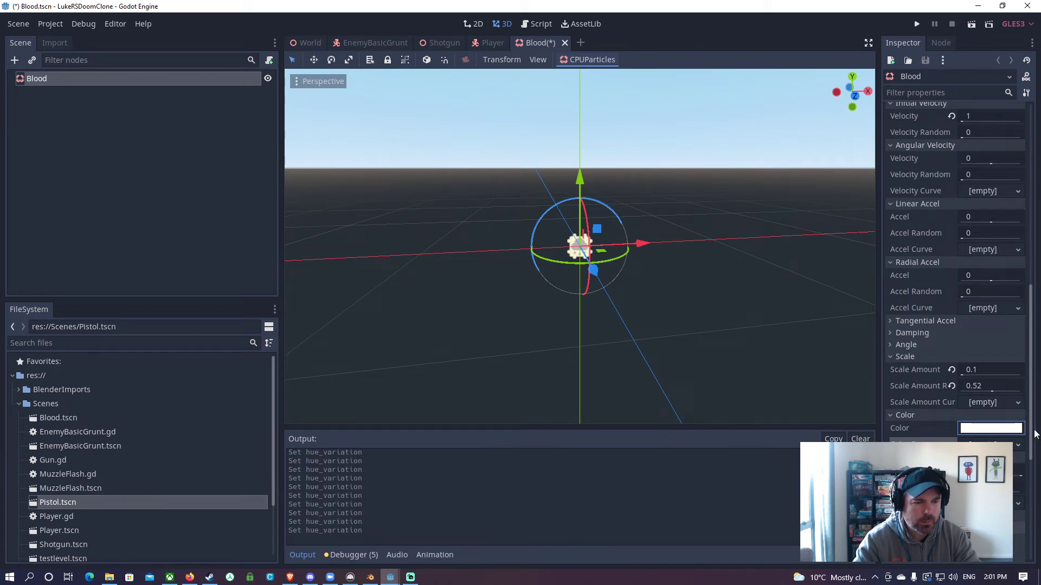
Fire another Blood test burst, then revert Hue Variation back to 0.
{"action": "left_click_drag", "start_coordinate": [1031, 434], "coordinate": [1000, 171]}
{"action": "left_click", "coordinate": [962, 123]}
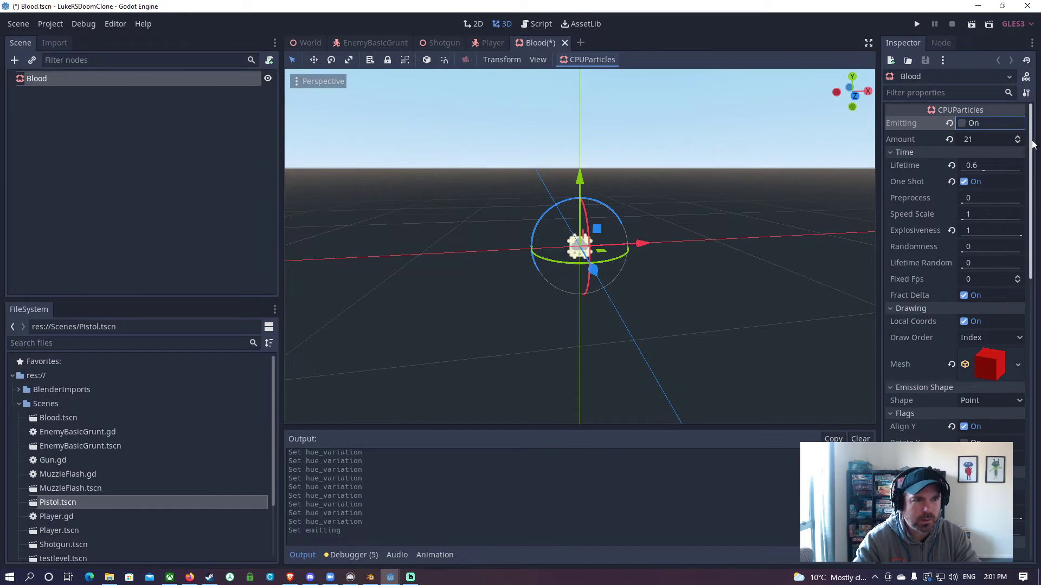
{"action": "left_click_drag", "start_coordinate": [1030, 144], "coordinate": [1028, 380]}
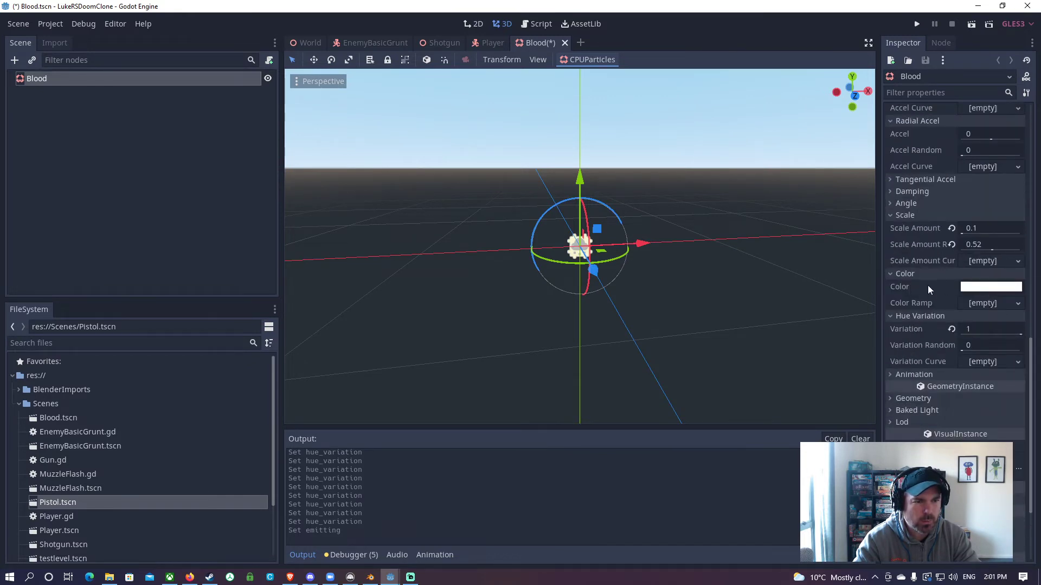
{"action": "left_click", "coordinate": [952, 331]}
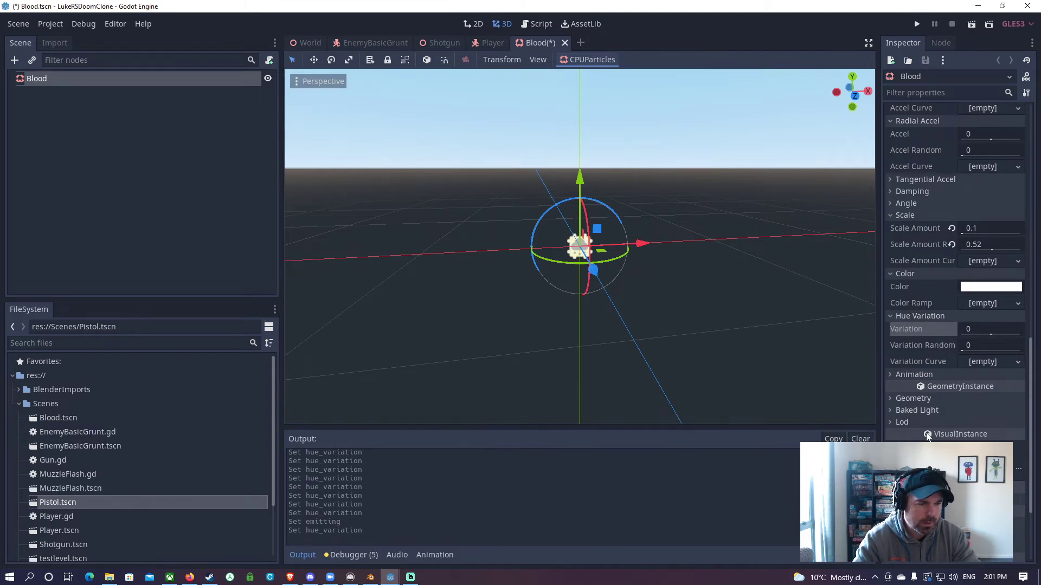
{"action": "scroll", "coordinate": [941, 361], "scroll_direction": "down", "scroll_amount": 3}
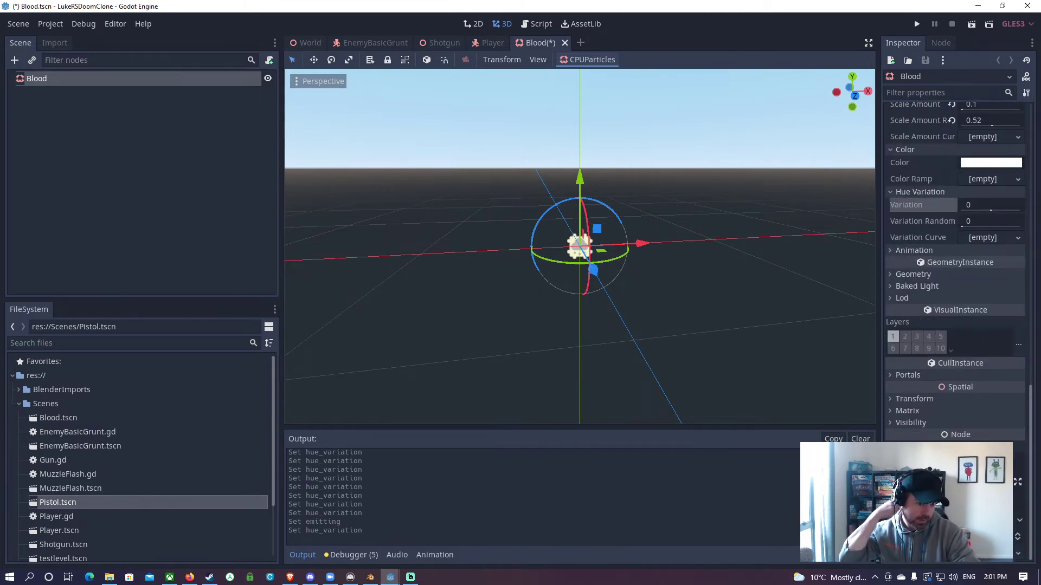
{"action": "scroll", "coordinate": [941, 361], "scroll_direction": "up", "scroll_amount": 6}
{"action": "scroll", "coordinate": [941, 398], "scroll_direction": "up", "scroll_amount": 10}
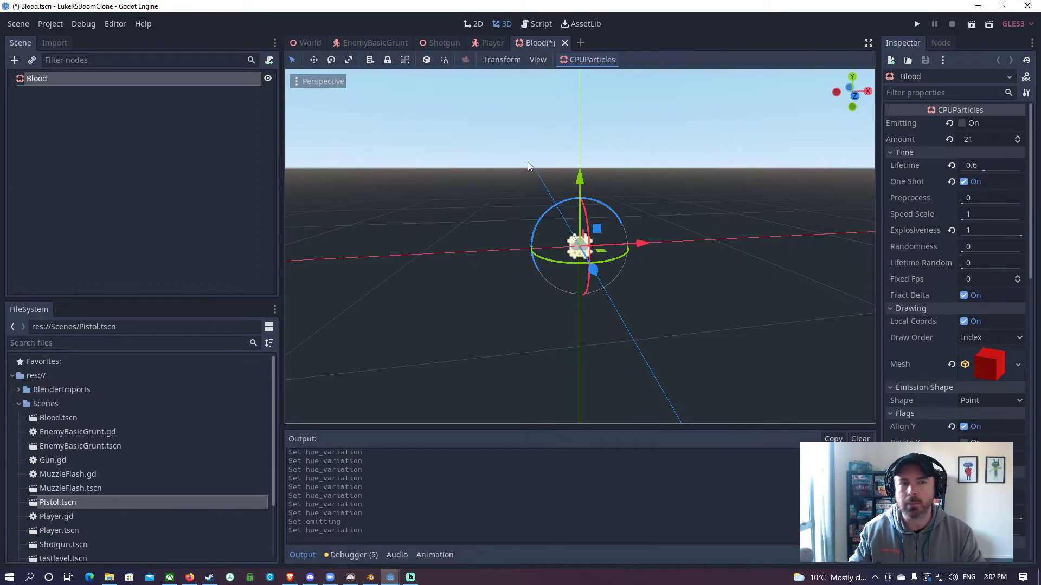
Save Blood.tscn with Ctrl+S and switch to the Shotgun scene.
{"action": "key", "text": "ctrl+s"}
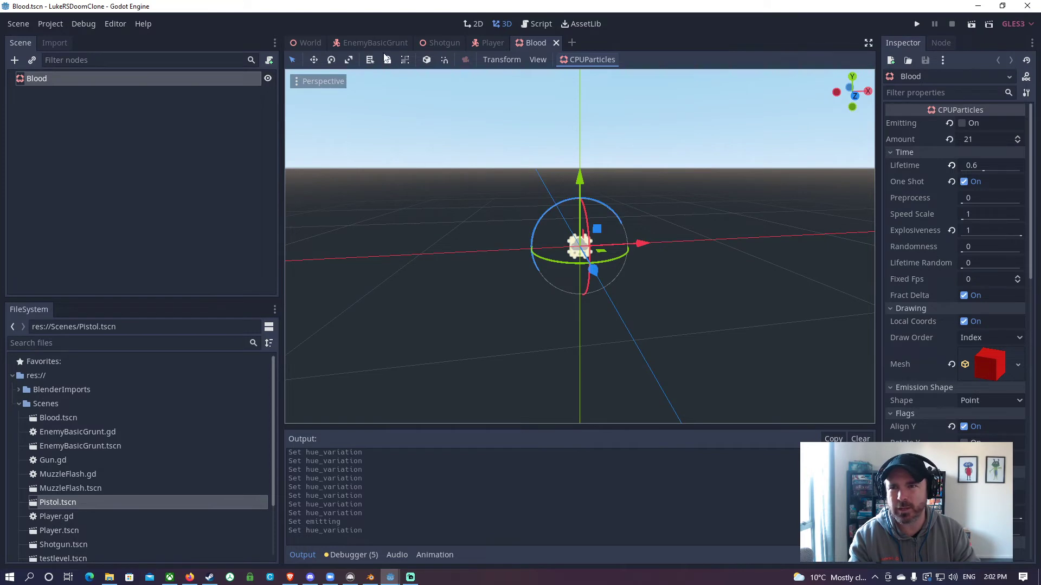
{"action": "left_click", "coordinate": [441, 42]}
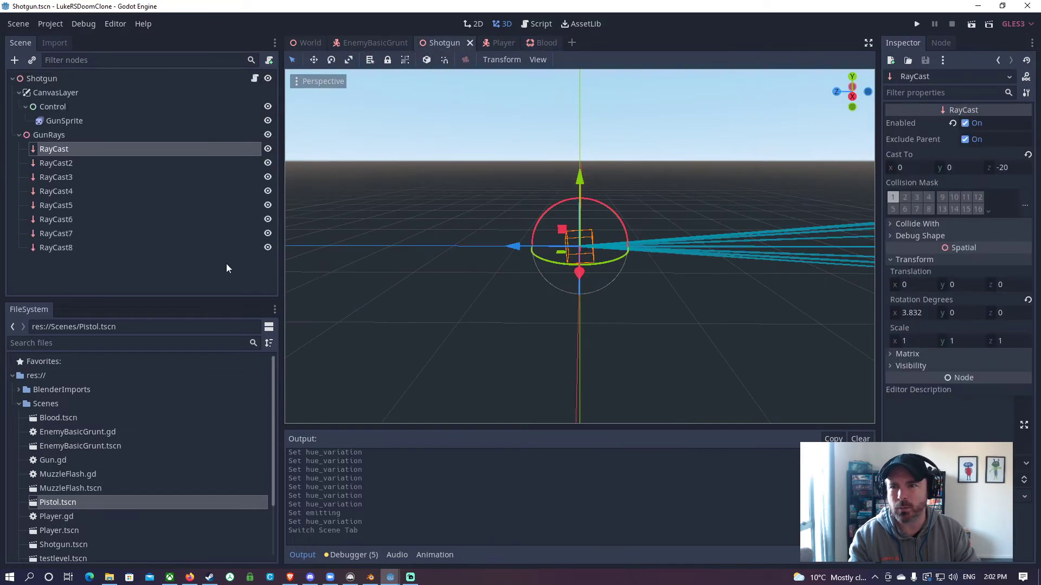
Open Gun.gd and review the Blood.tscn preload on line 6 and new_blood instancing in check_hit.
{"action": "left_click", "coordinate": [254, 79]}
{"action": "left_click", "coordinate": [513, 259]}
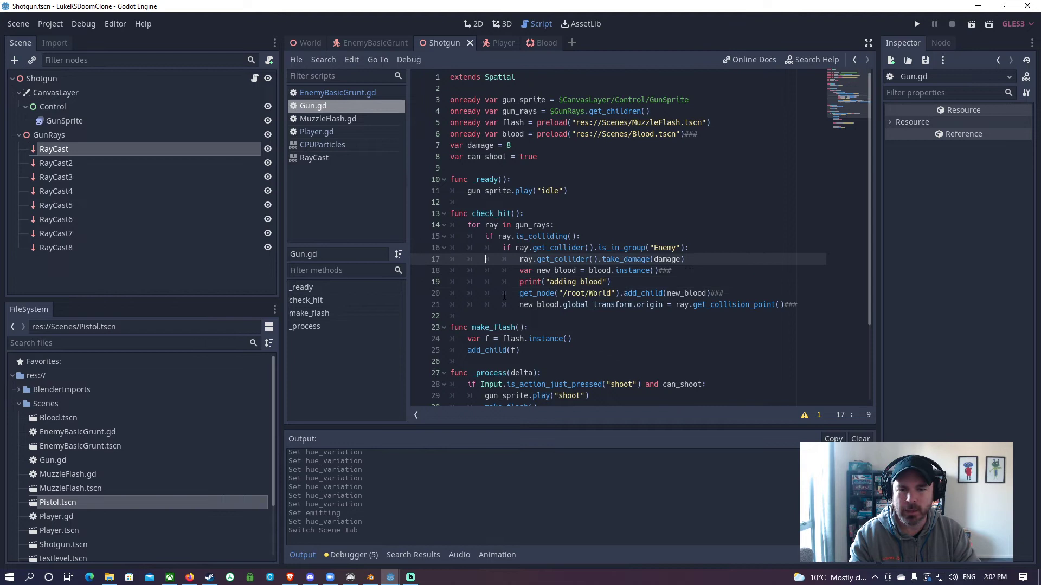
{"action": "left_click", "coordinate": [512, 270]}
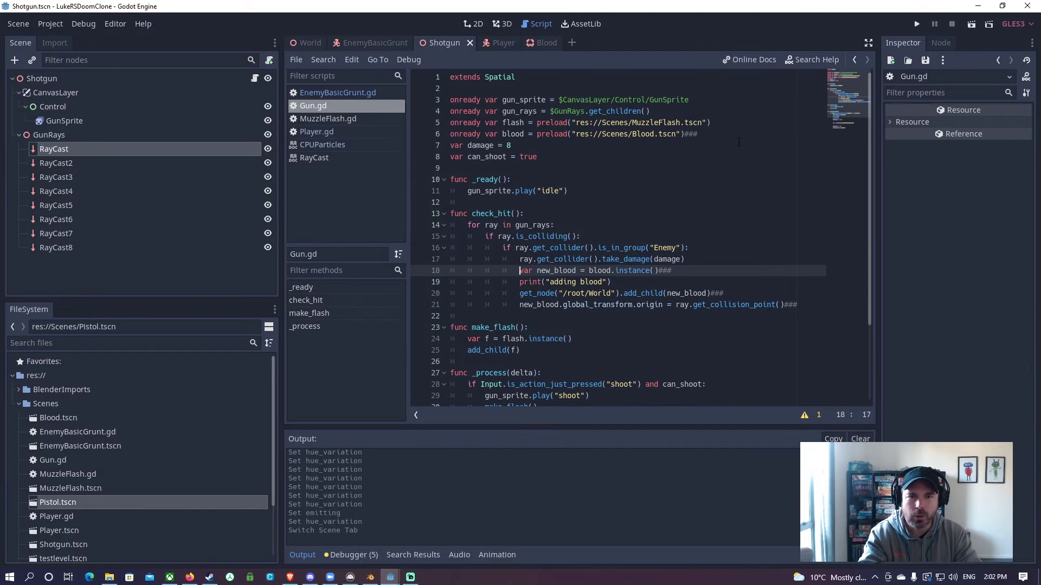
{"action": "left_click", "coordinate": [658, 134]}
{"action": "key", "text": "shift+Home"}
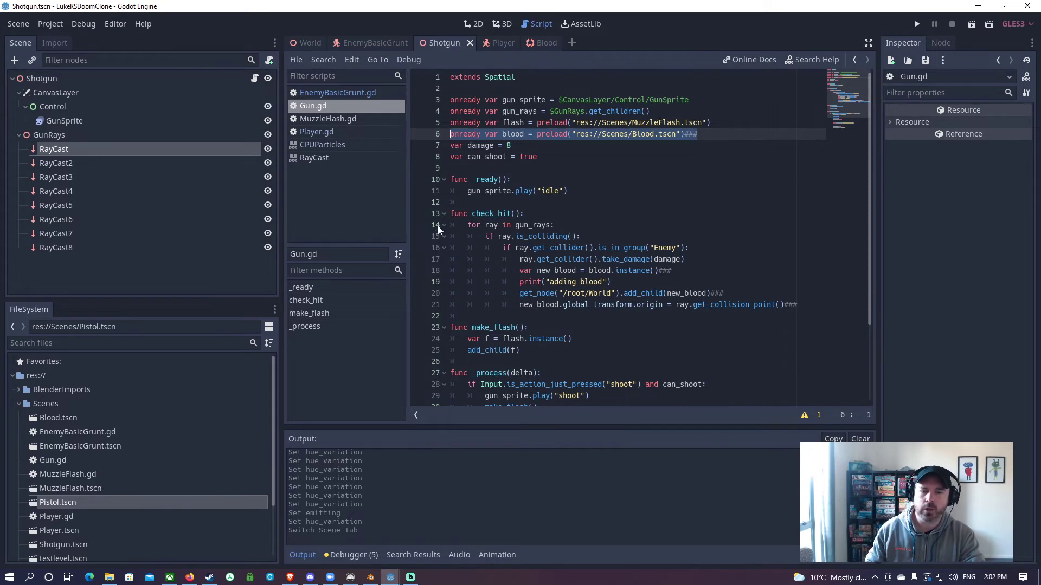
{"action": "left_click_drag", "start_coordinate": [519, 270], "coordinate": [682, 270]}
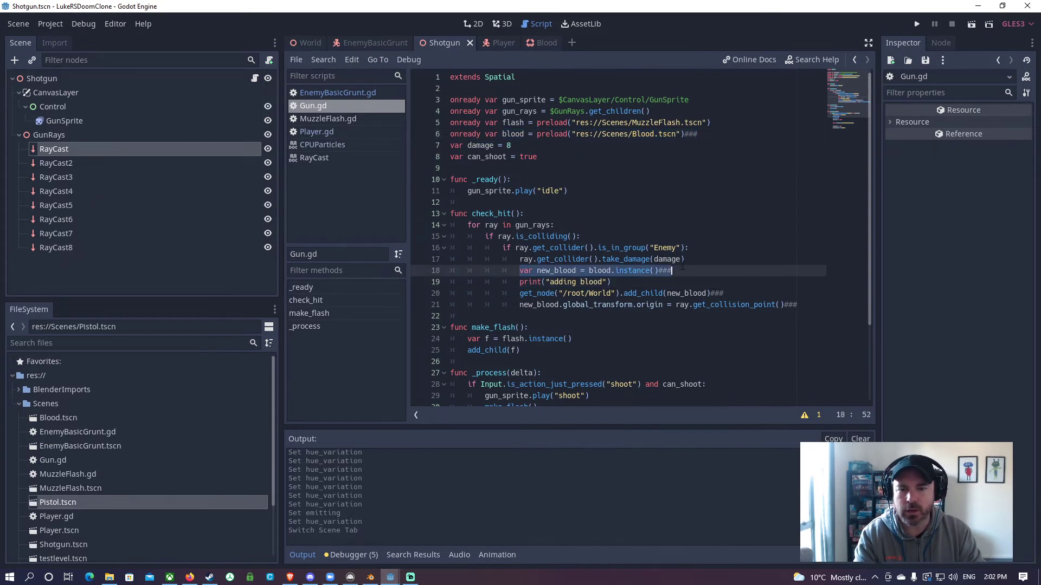
{"action": "left_click", "coordinate": [677, 270]}
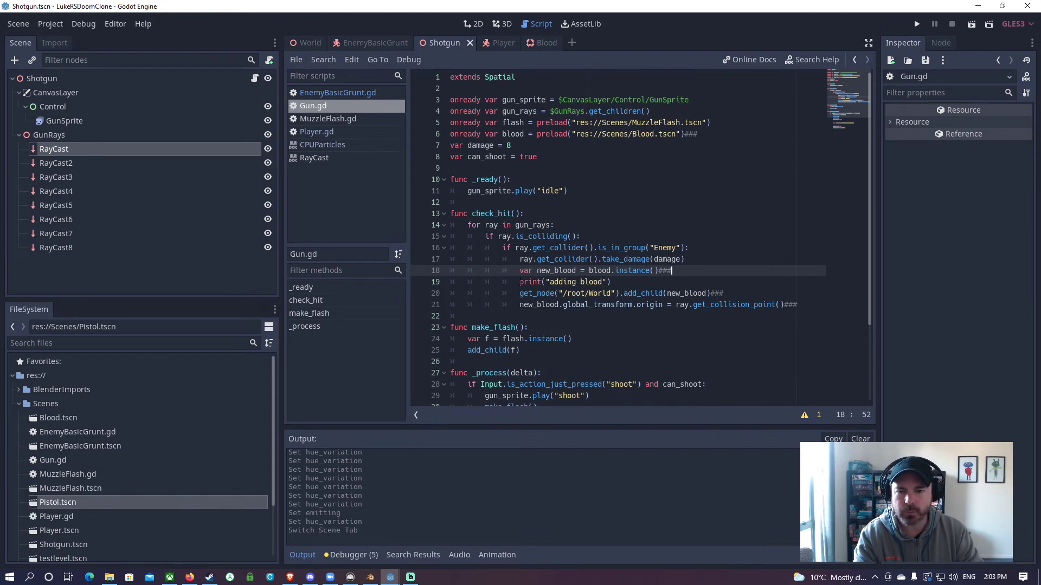
Delete the print("adding blood") debug line from Gun.gd and bring up the Blood particle scene.
{"action": "left_click_drag", "start_coordinate": [619, 282], "coordinate": [555, 282]}
{"action": "key", "text": "BackSpace"}
{"action": "key", "text": "BackSpace"}
{"action": "key", "text": "BackSpace"}
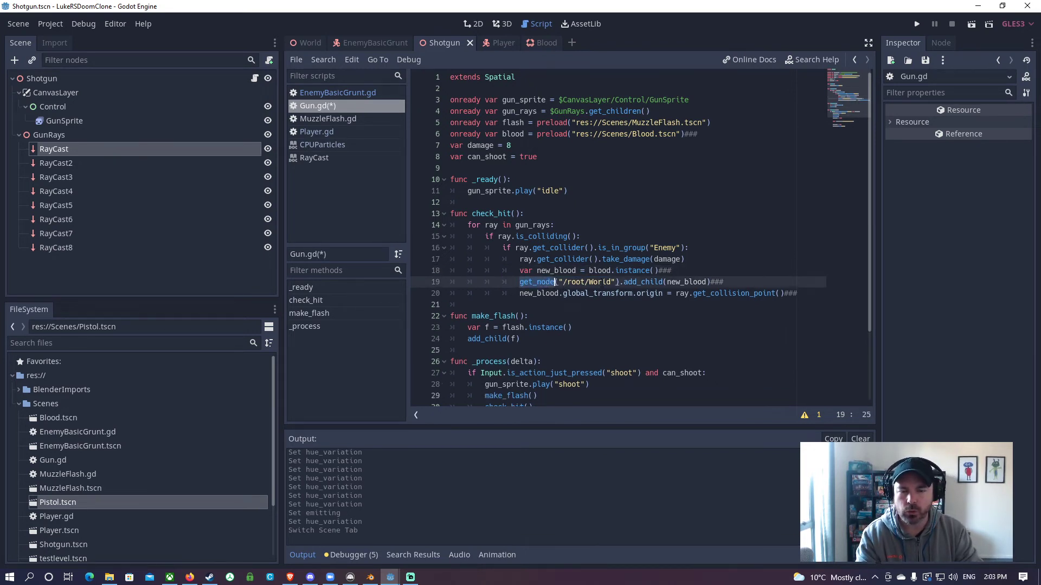
{"action": "left_click", "coordinate": [624, 282]}
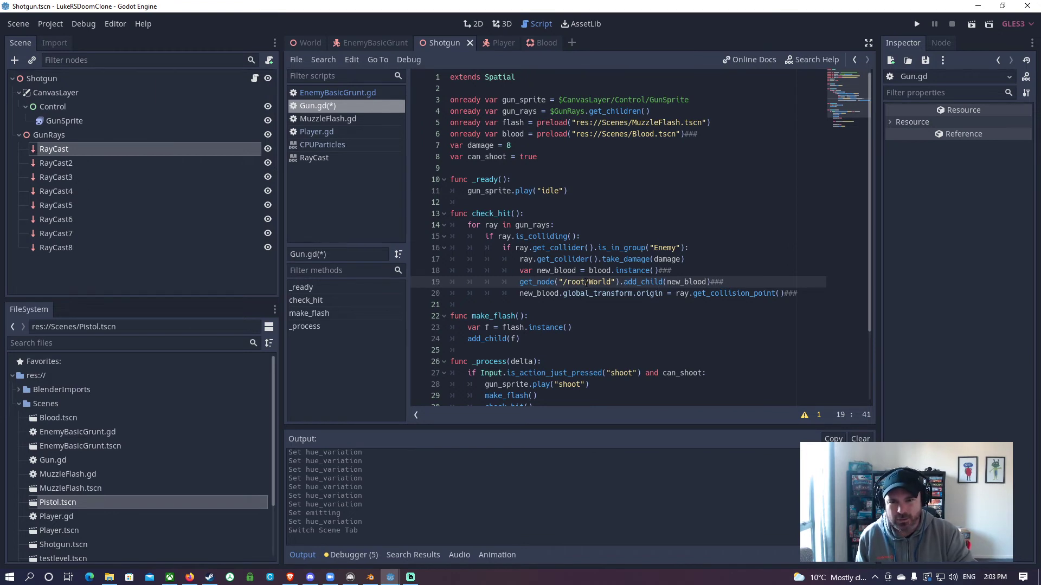
{"action": "left_click", "coordinate": [302, 42]}
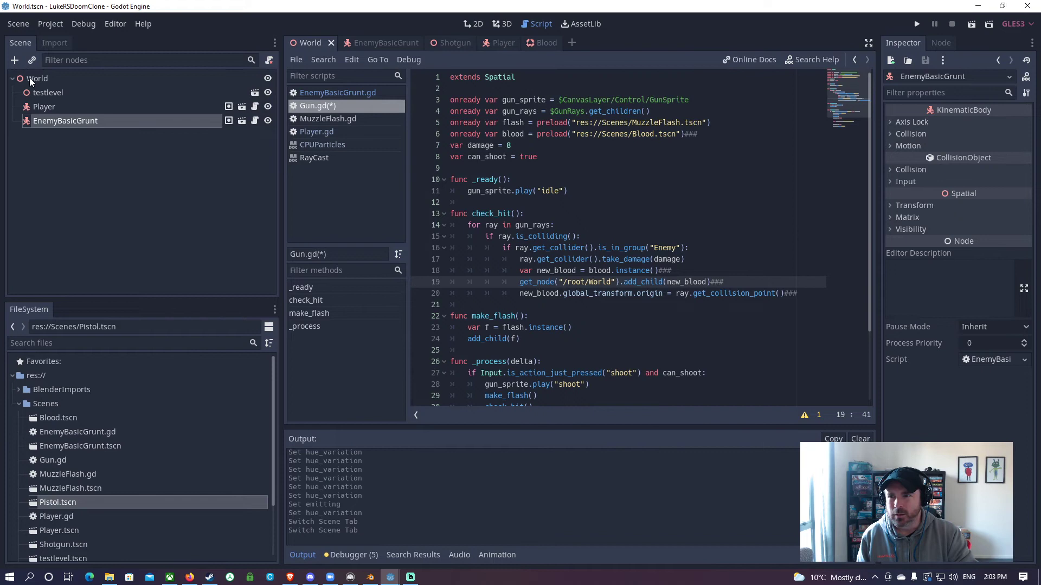
{"action": "left_click", "coordinate": [543, 43]}
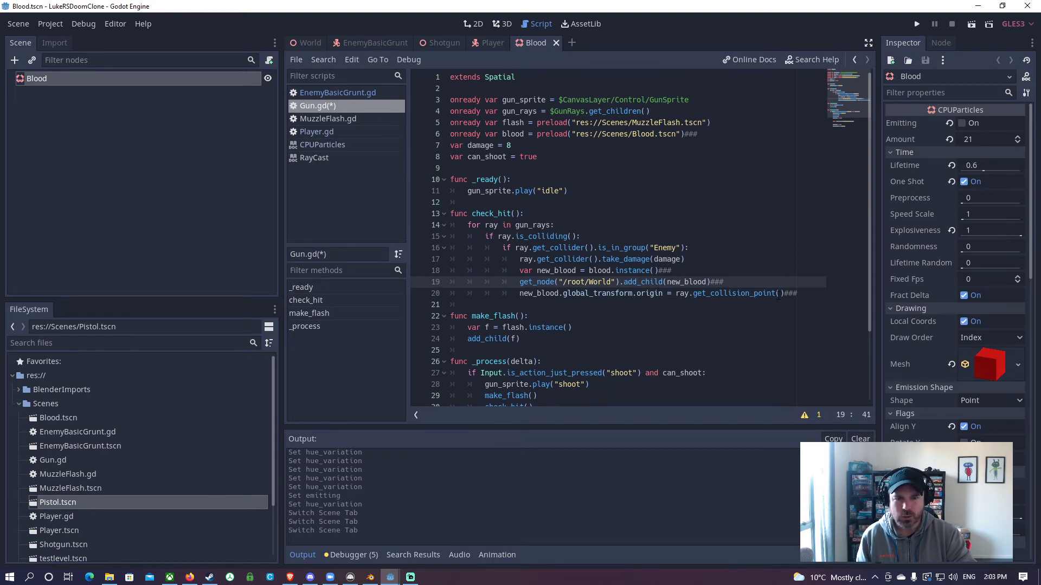
Add 'new_blood.emitting = true' after the position line in check_hit, removing an unfinished yield line.
{"action": "left_click", "coordinate": [800, 295]}
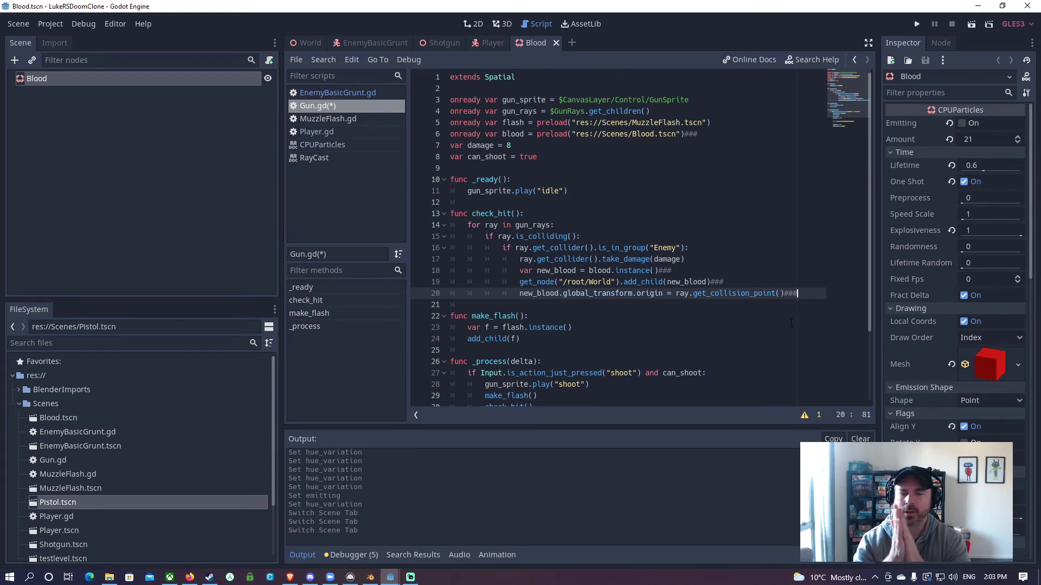
{"action": "key", "text": "Return"}
{"action": "type", "text": "ne"}
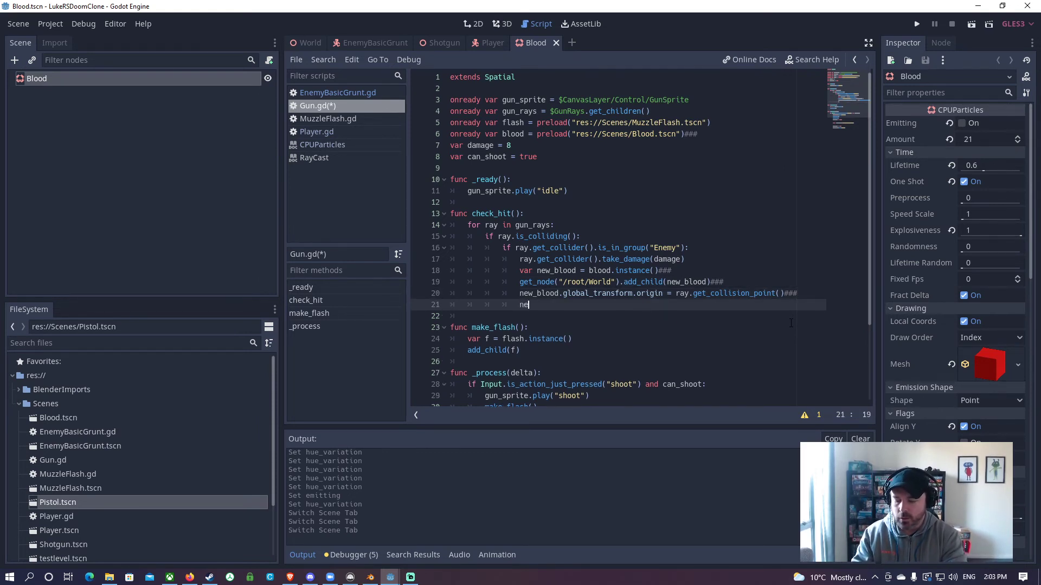
{"action": "type", "text": "w_blood.em"}
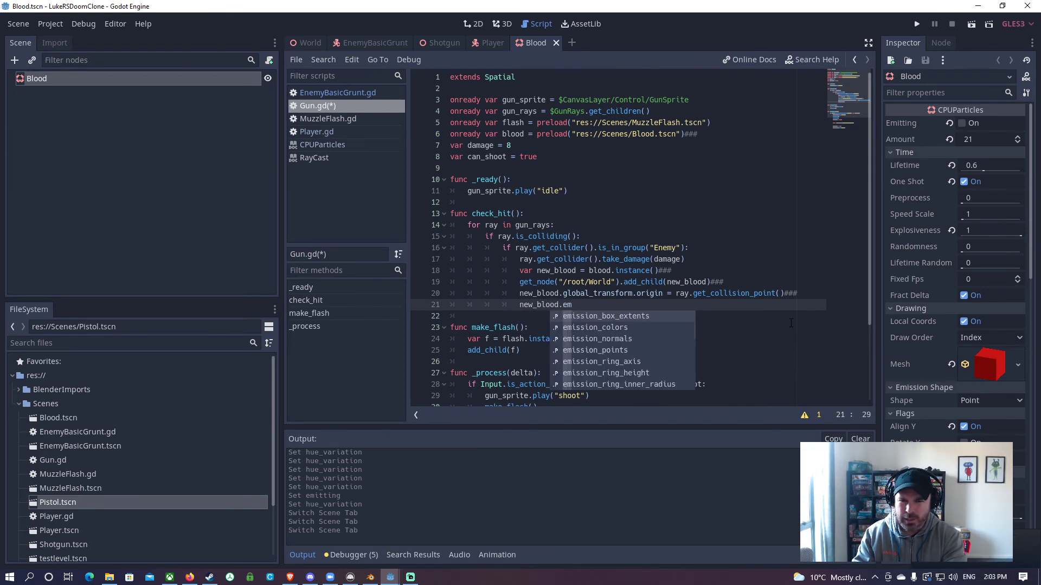
{"action": "type", "text": "itting"}
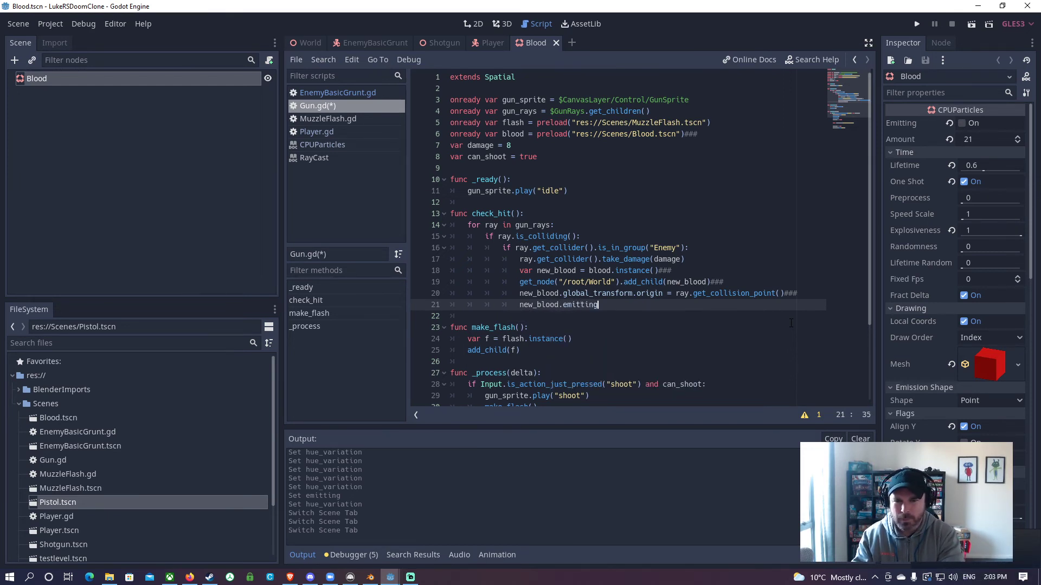
{"action": "type", "text": " = true"}
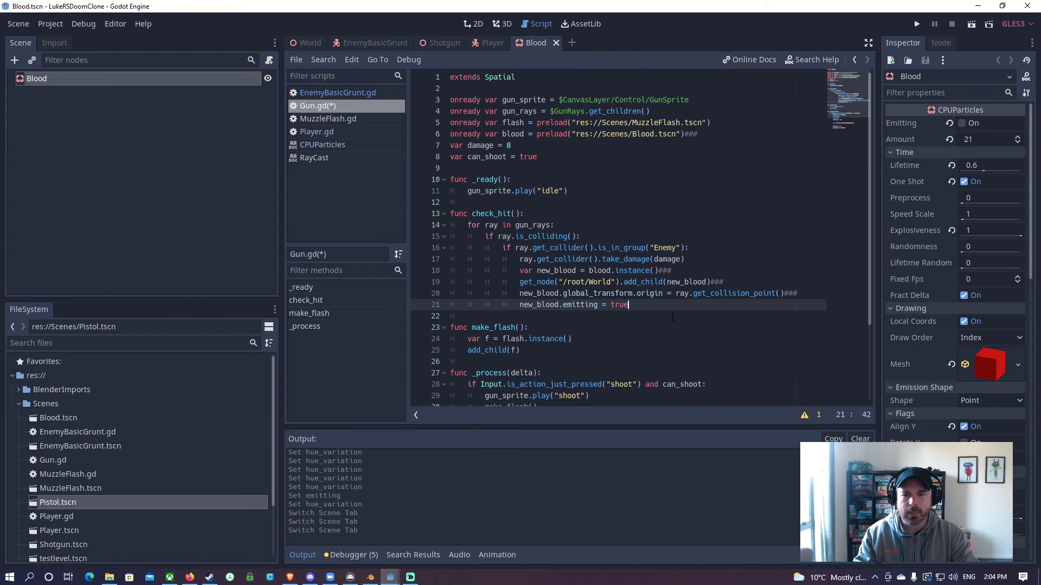
{"action": "key", "text": "Return"}
{"action": "type", "text": "yield"}
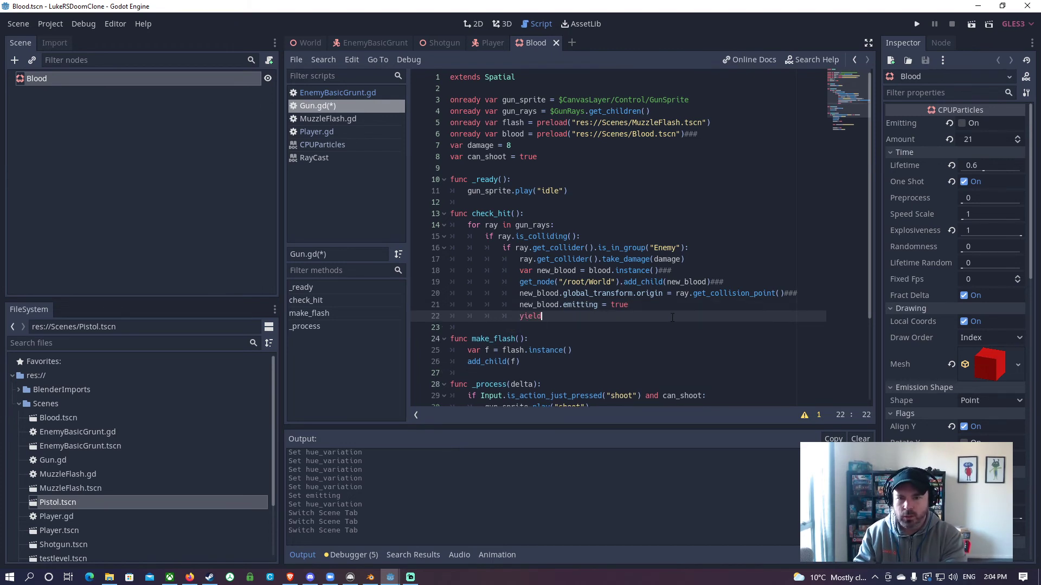
{"action": "type", "text": "(new_blood"}
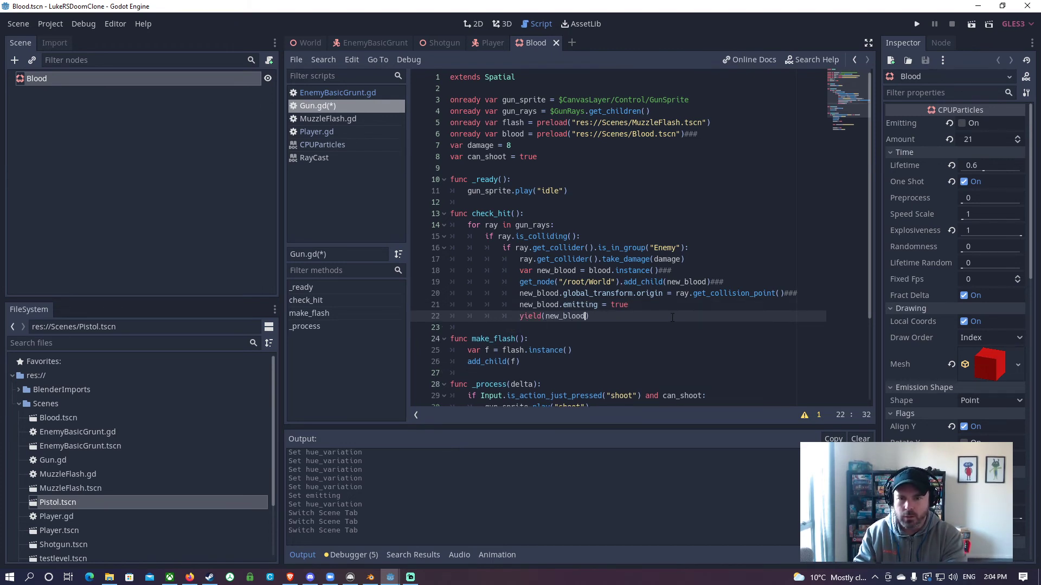
{"action": "type", "text": ","}
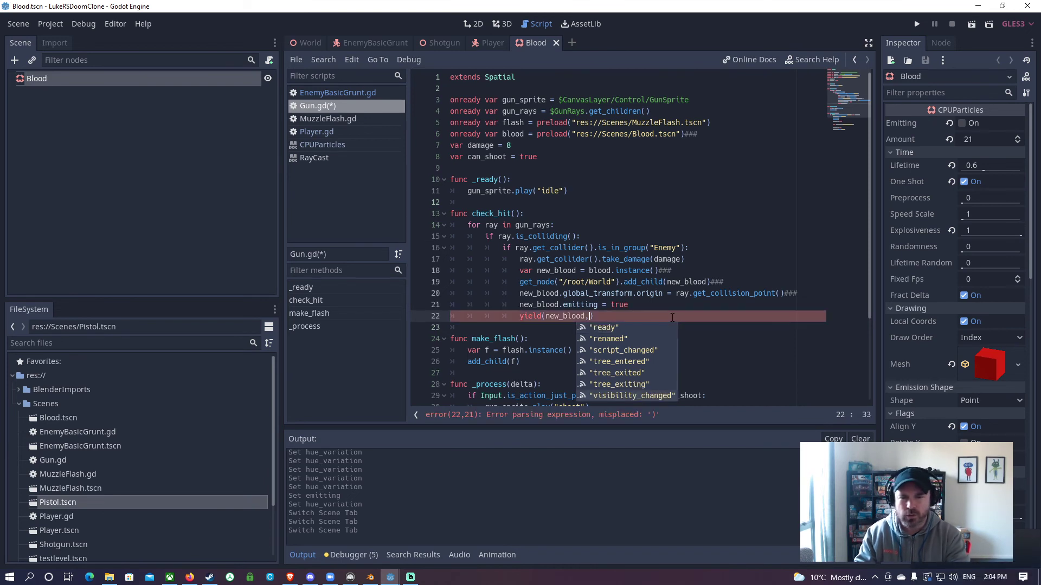
{"action": "key", "text": "Escape"}
{"action": "left_click", "coordinate": [457, 315]}
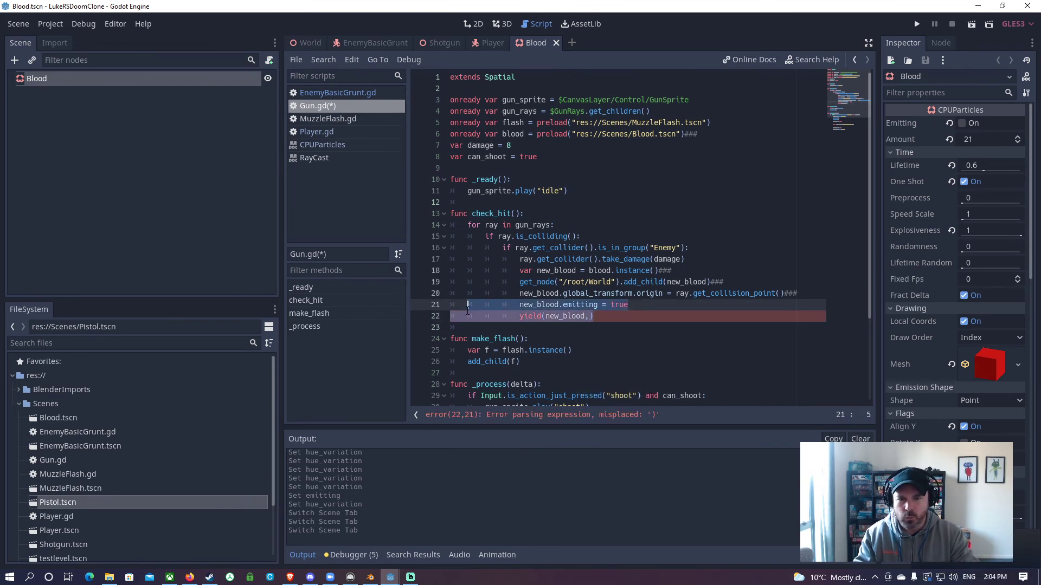
{"action": "key", "text": "shift+End"}
{"action": "key", "text": "BackSpace"}
{"action": "key", "text": "BackSpace"}
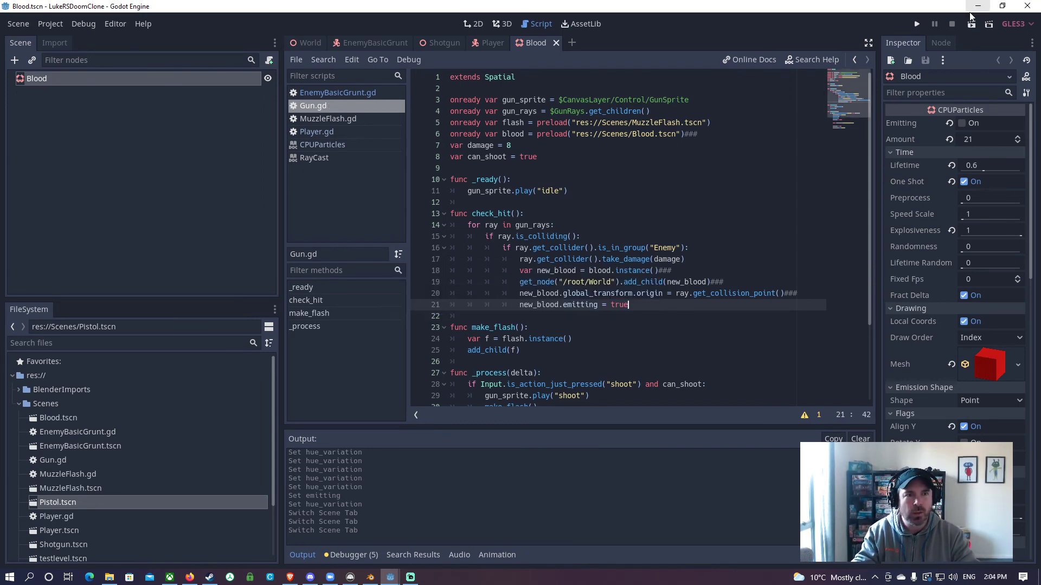
Run the World scene and shoot the grunt twice with the pistol, then quit.
{"action": "left_click", "coordinate": [306, 43]}
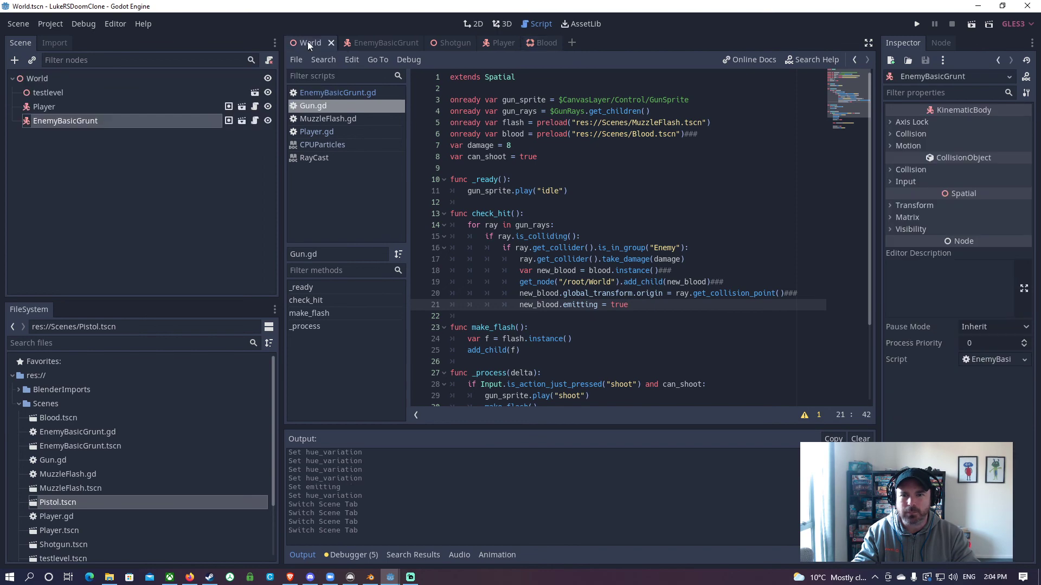
{"action": "left_click", "coordinate": [968, 27]}
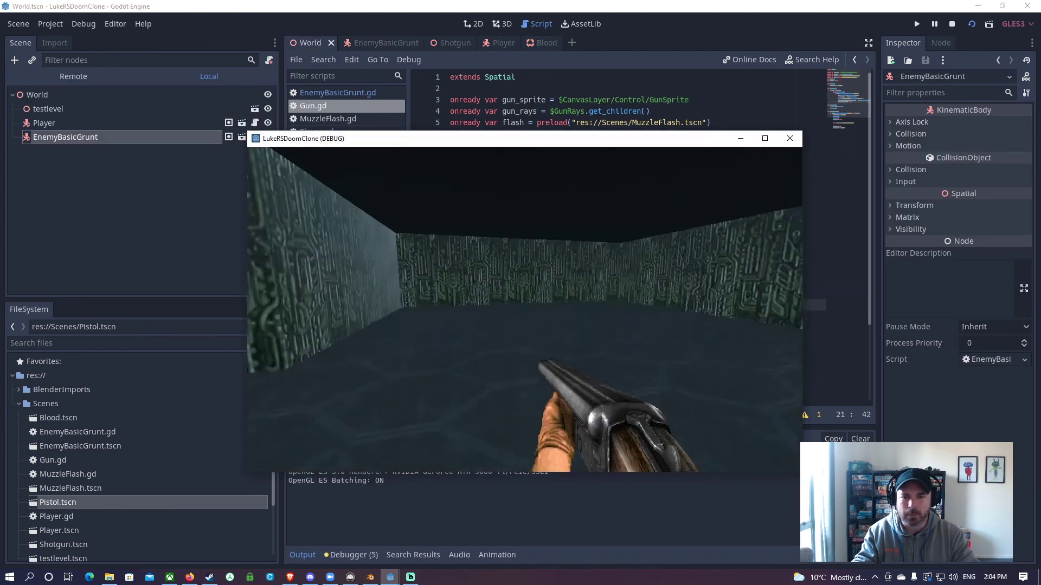
{"action": "key", "text": "2"}
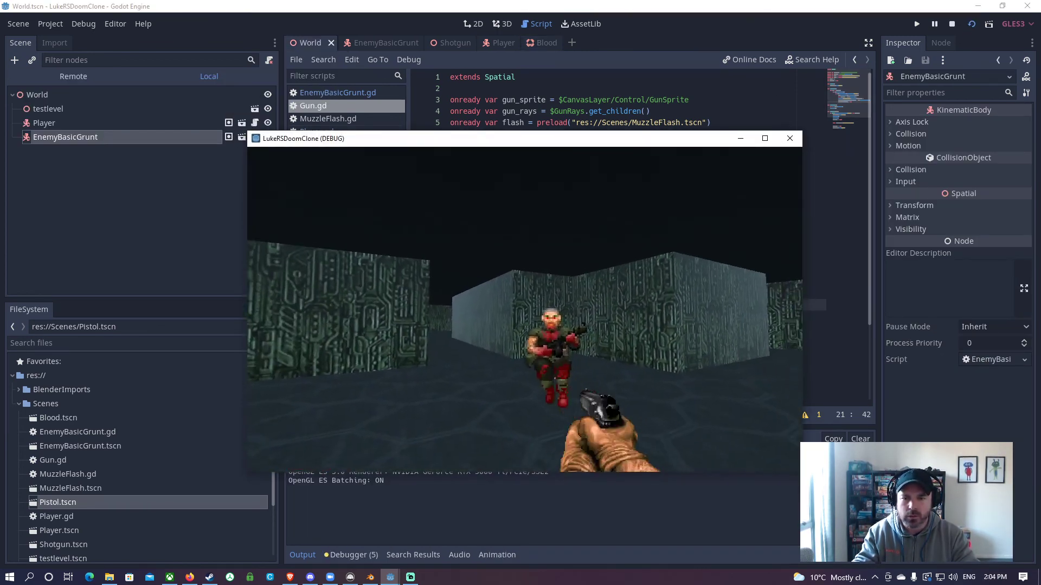
{"action": "left_click", "coordinate": [525, 309]}
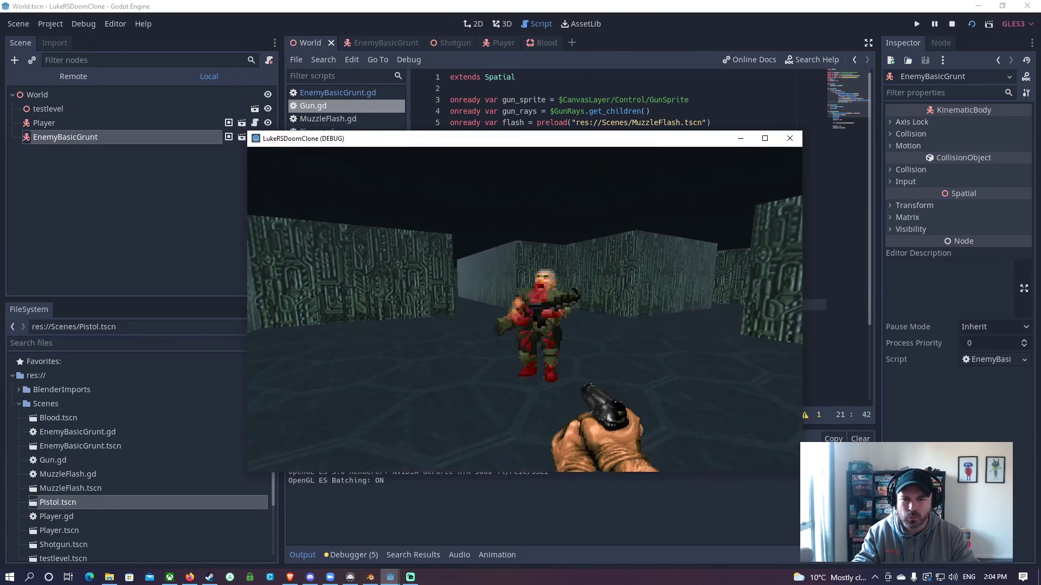
{"action": "left_click", "coordinate": [525, 309]}
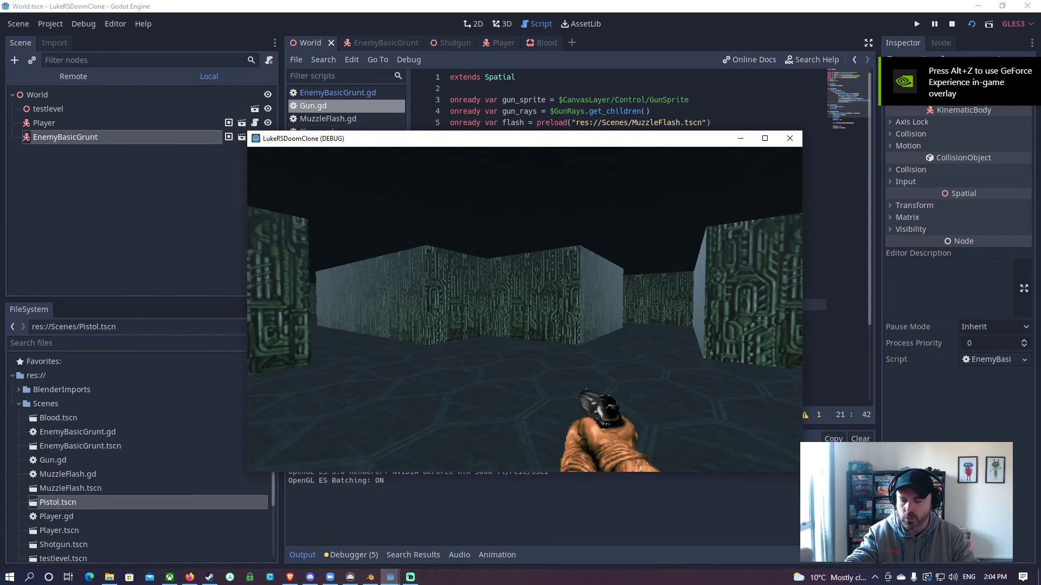
{"action": "key", "text": "Escape"}
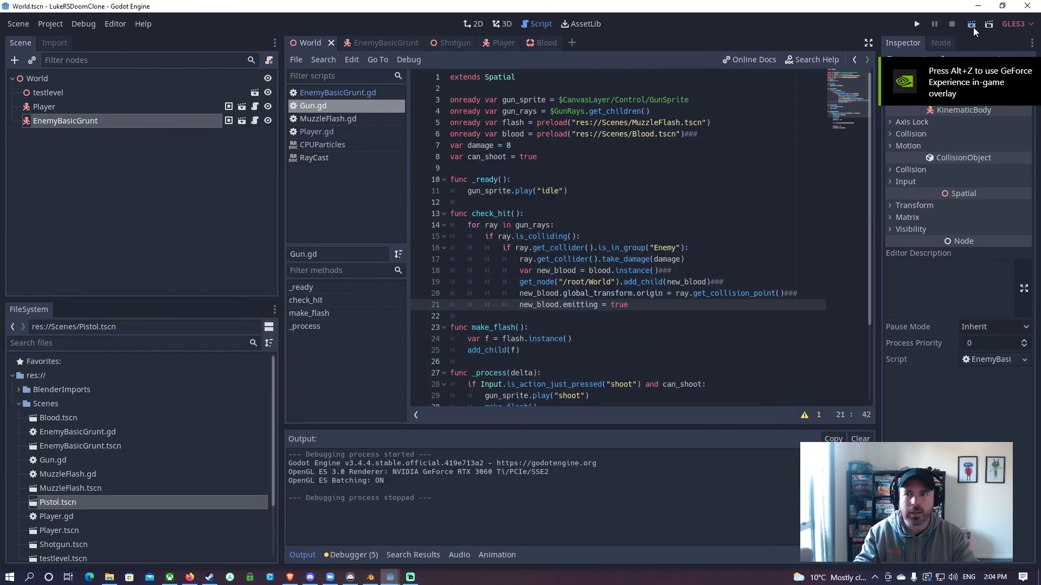
Run the game again and fire the shotgun at the grunt, then quit.
{"action": "left_click", "coordinate": [972, 25]}
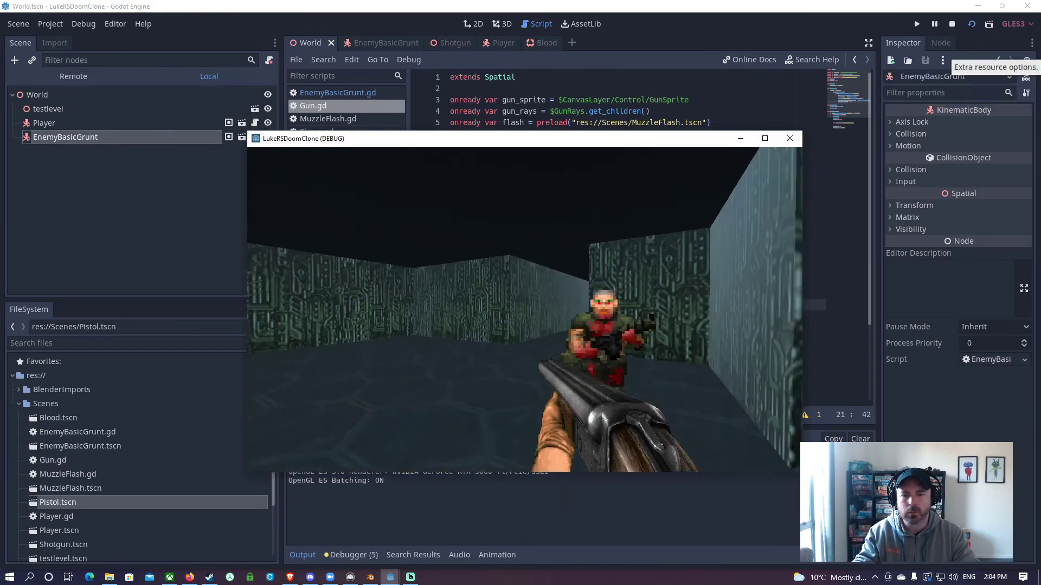
{"action": "left_click", "coordinate": [524, 309]}
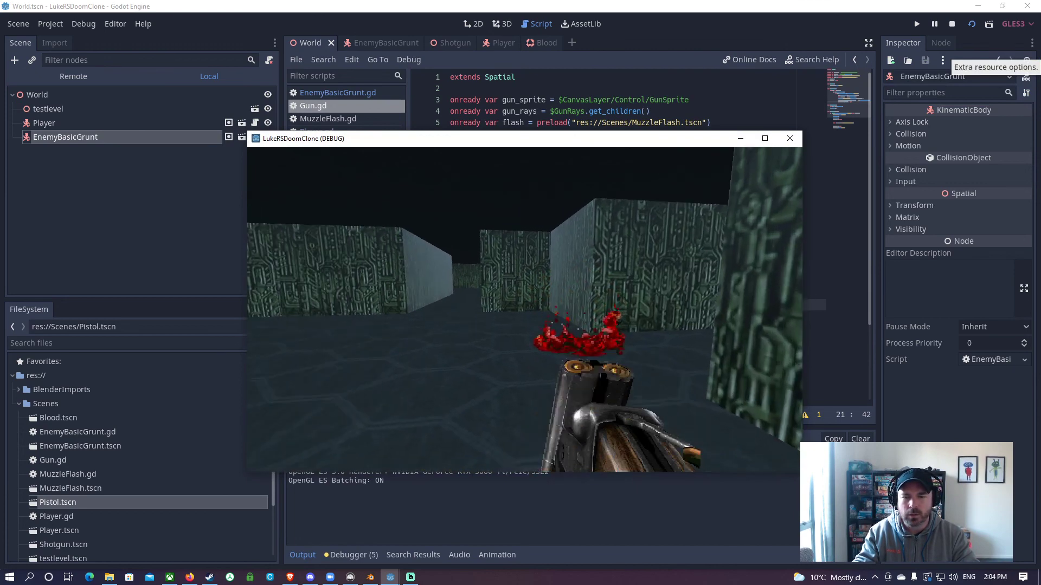
{"action": "key", "text": "Escape"}
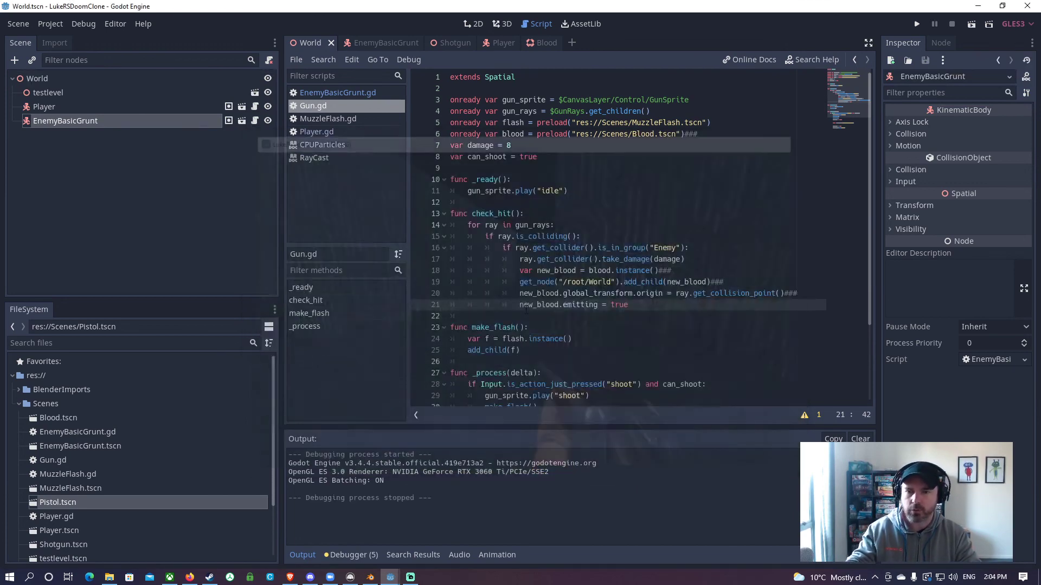